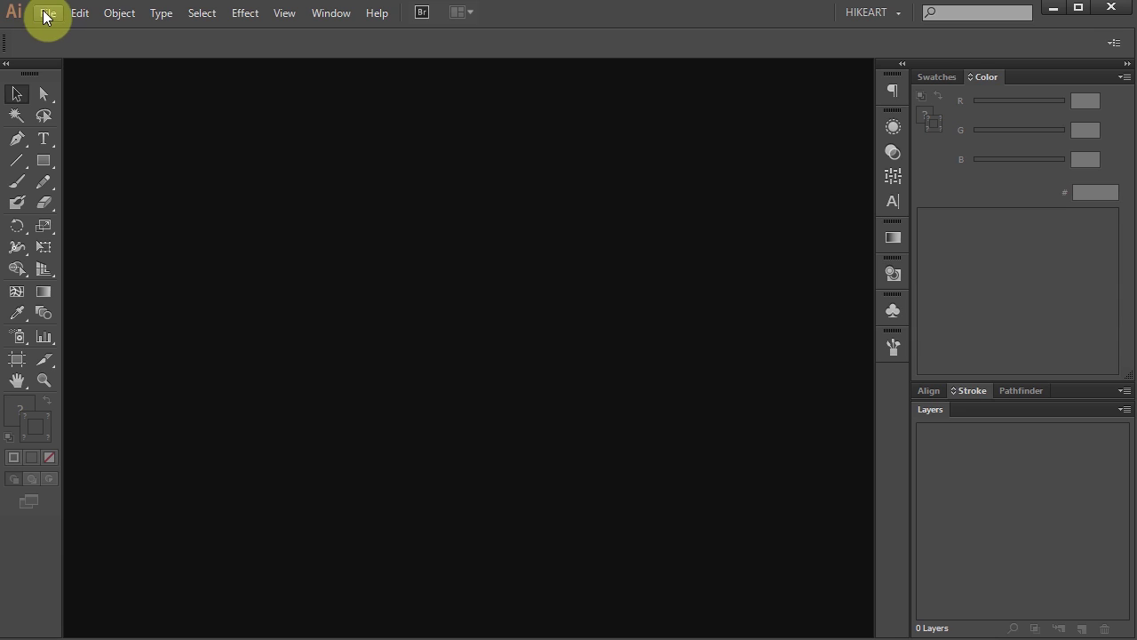
Create a new 960 × 560 px RGB document, Untitled-1, using the Web profile
click(44, 13)
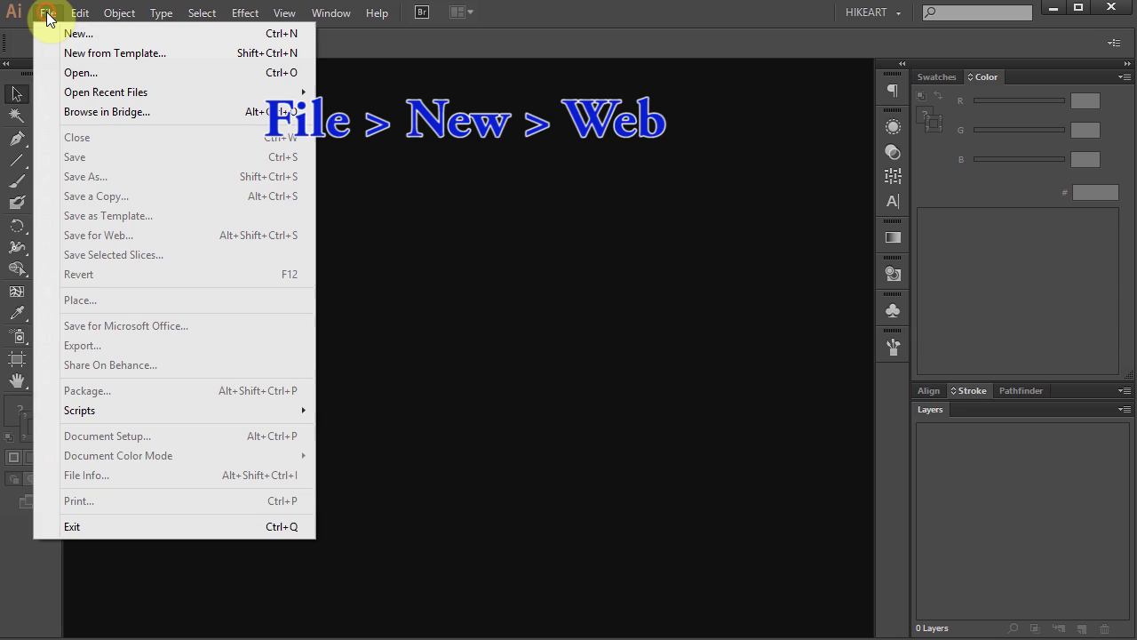
click(68, 32)
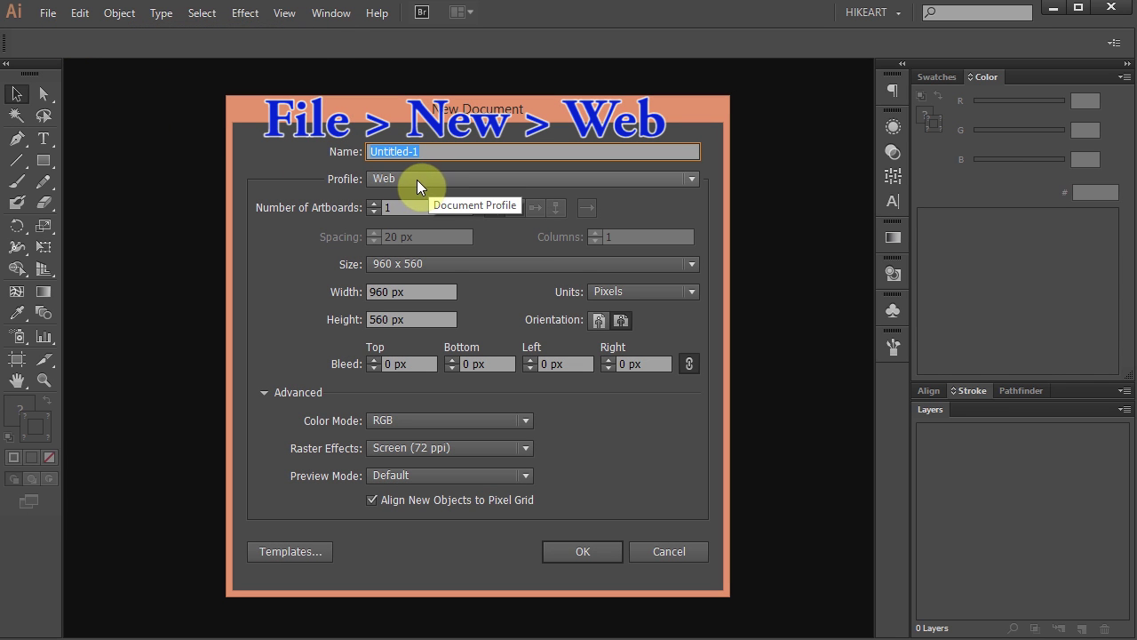
click(606, 553)
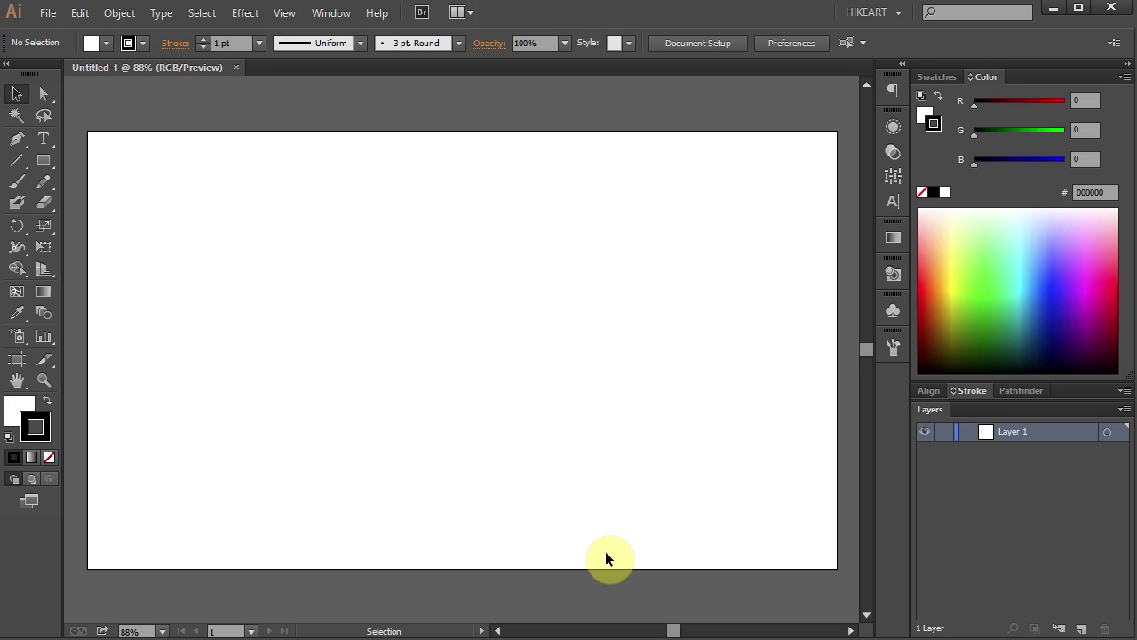
key(ctrl)
scroll(606, 558, up, 1)
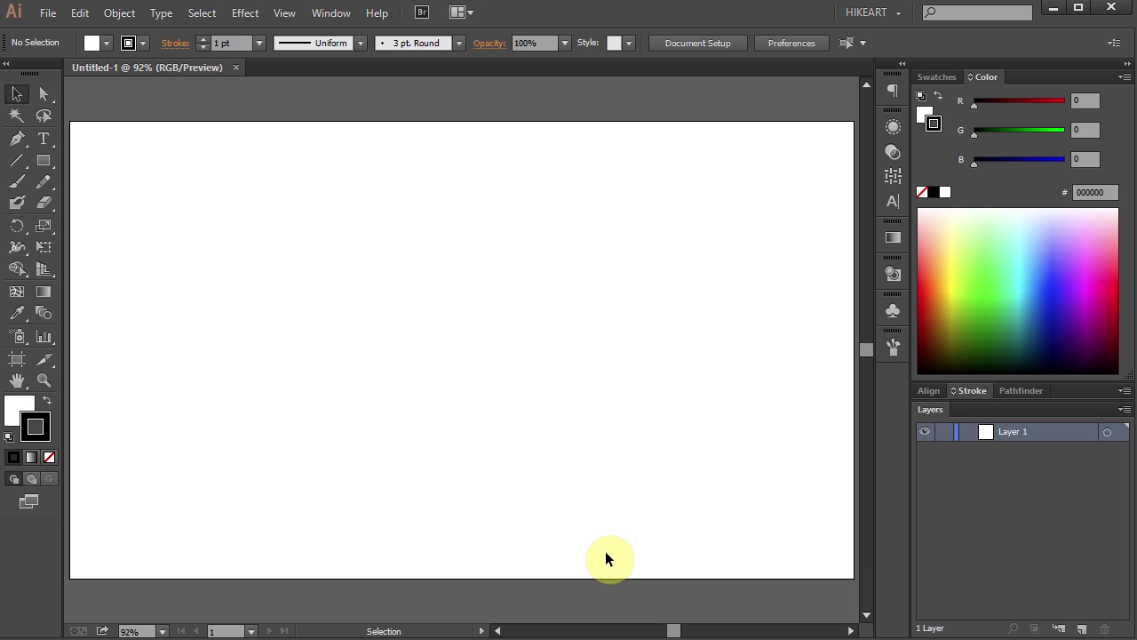
Type the word FIRE near the artboard's top-left corner
drag(50, 137, 114, 135)
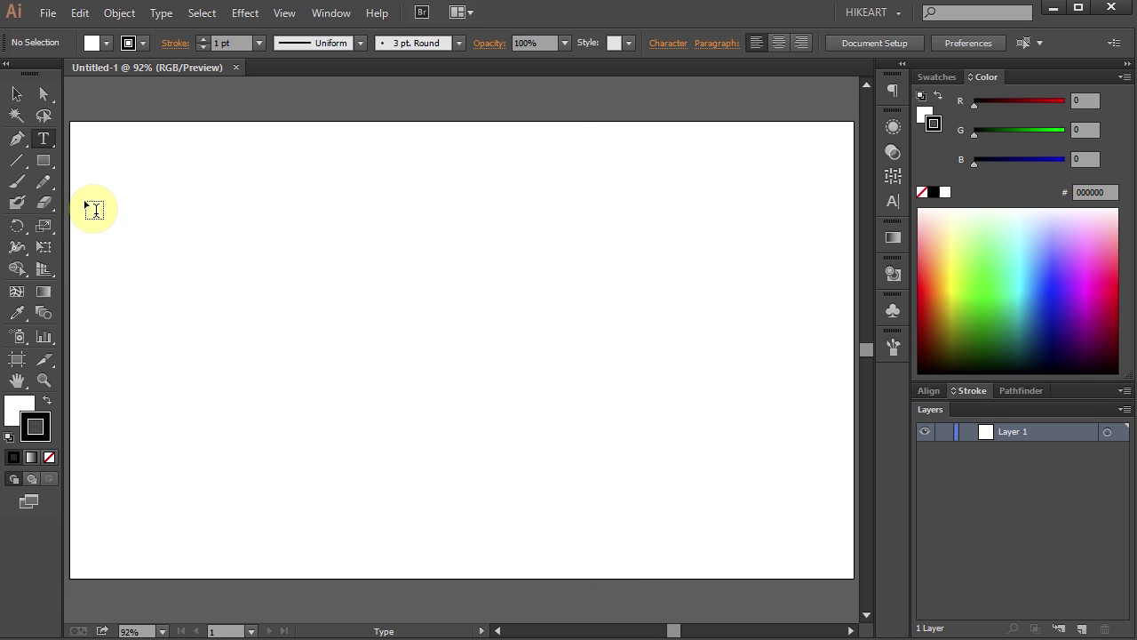
click(87, 203)
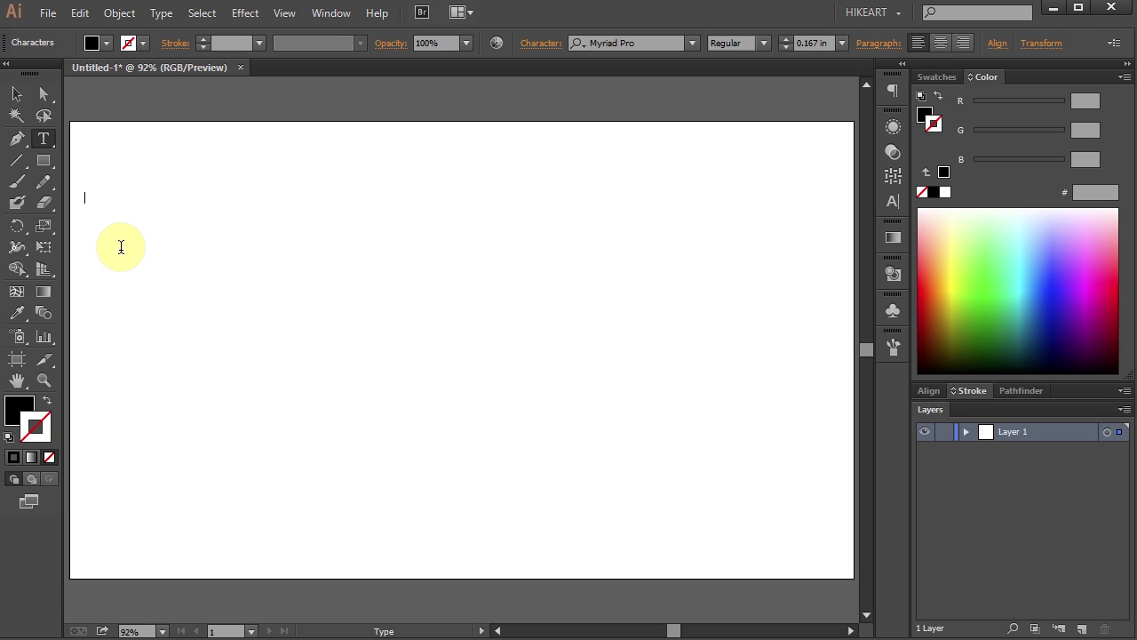
text(FIRE)
Set FIRE in the Strenuous font by searching 'str' in the Character font field
drag(113, 199, 87, 199)
click(657, 45)
text(str)
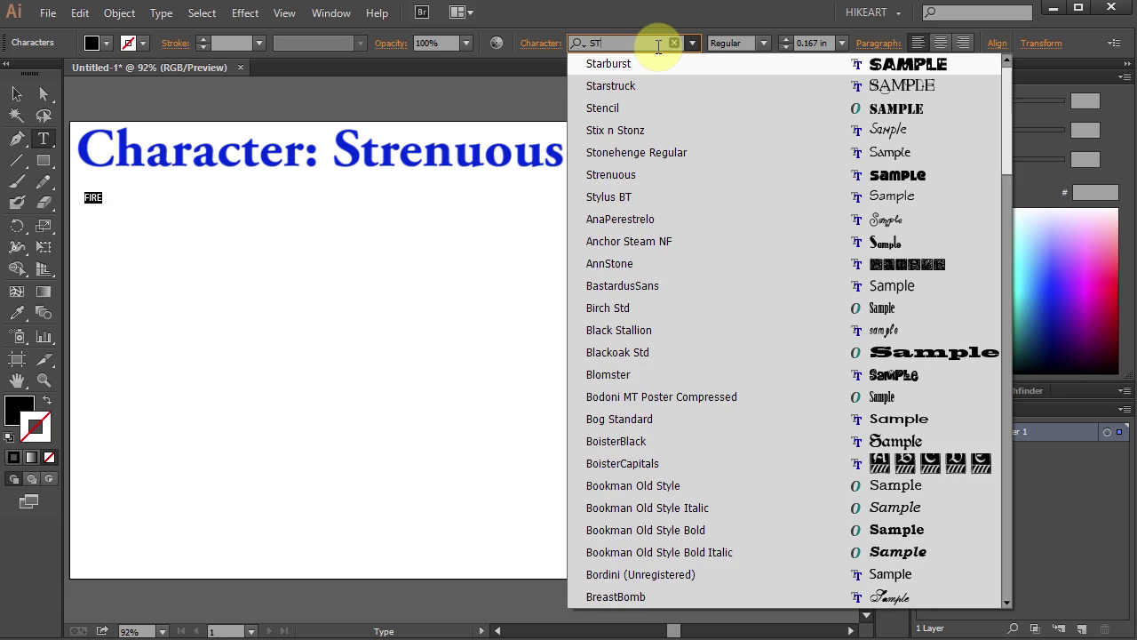
key(Return)
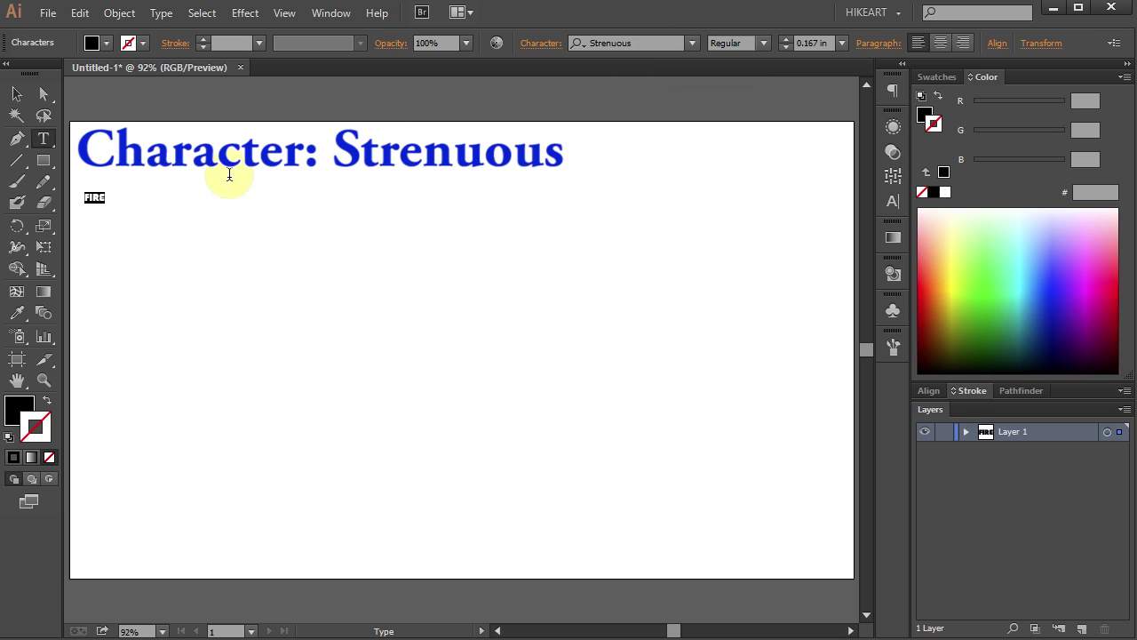
key(ctrl)
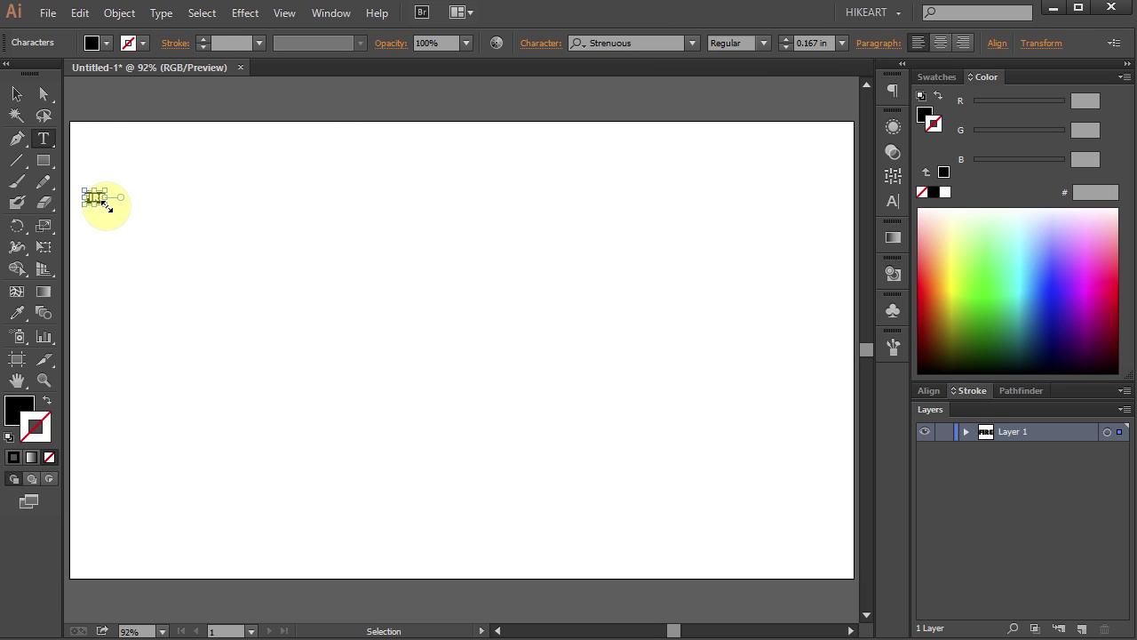
Scale FIRE up to about 6.177 in across the artboard and turn on Draw Inside mode
drag(105, 205, 822, 592)
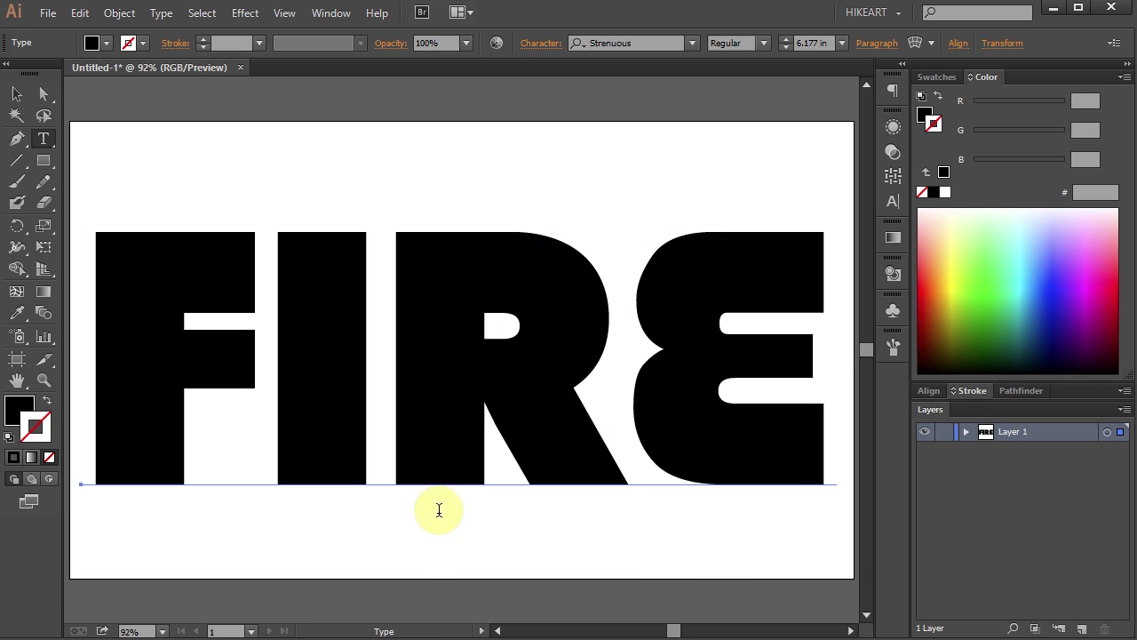
click(48, 480)
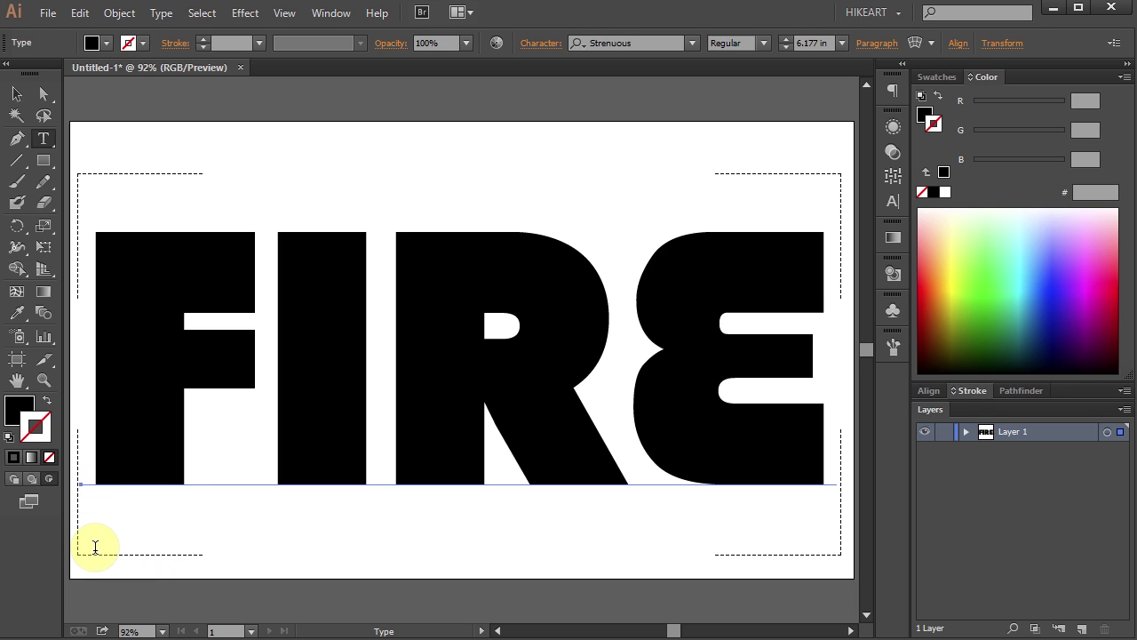
Place the linked fire.jpg photo inside the FIRE letters, sized across the whole word
click(48, 15)
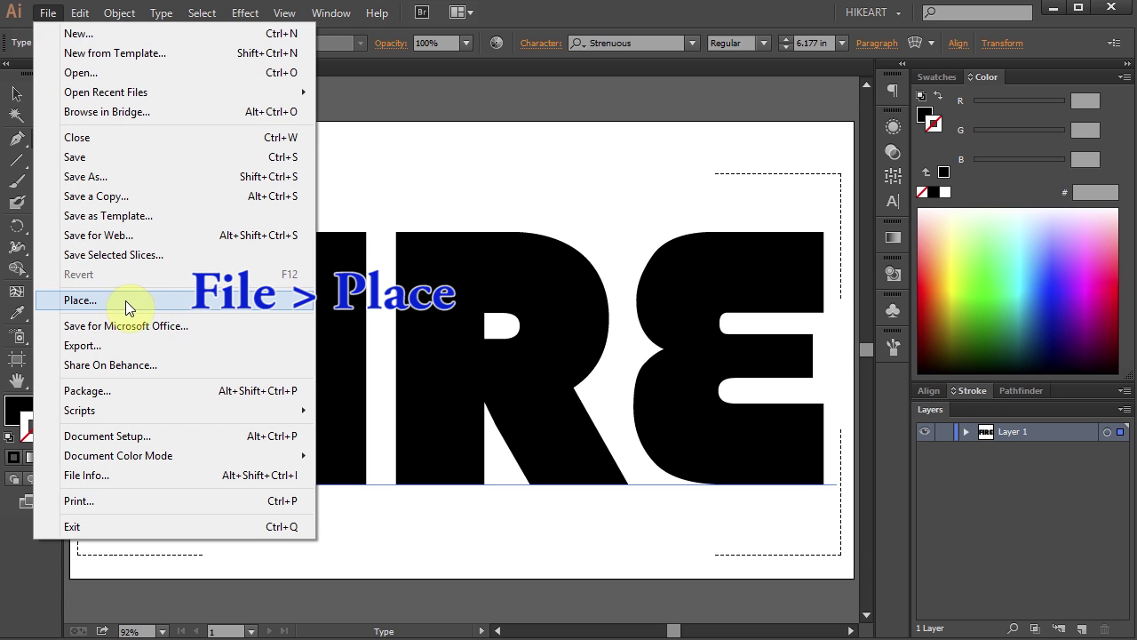
click(198, 302)
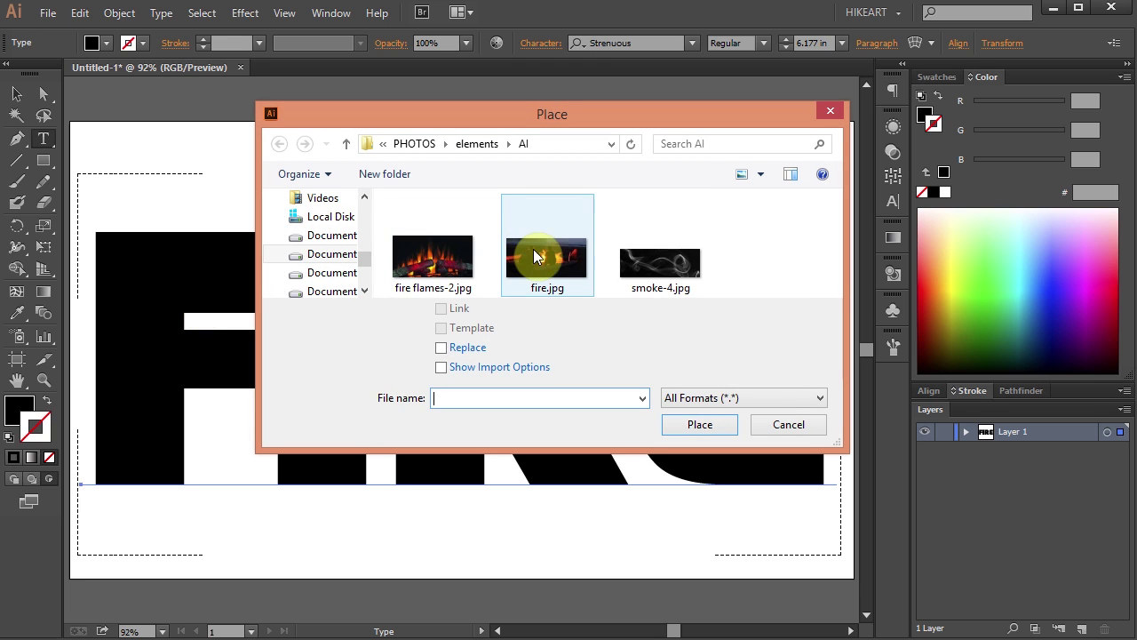
click(535, 256)
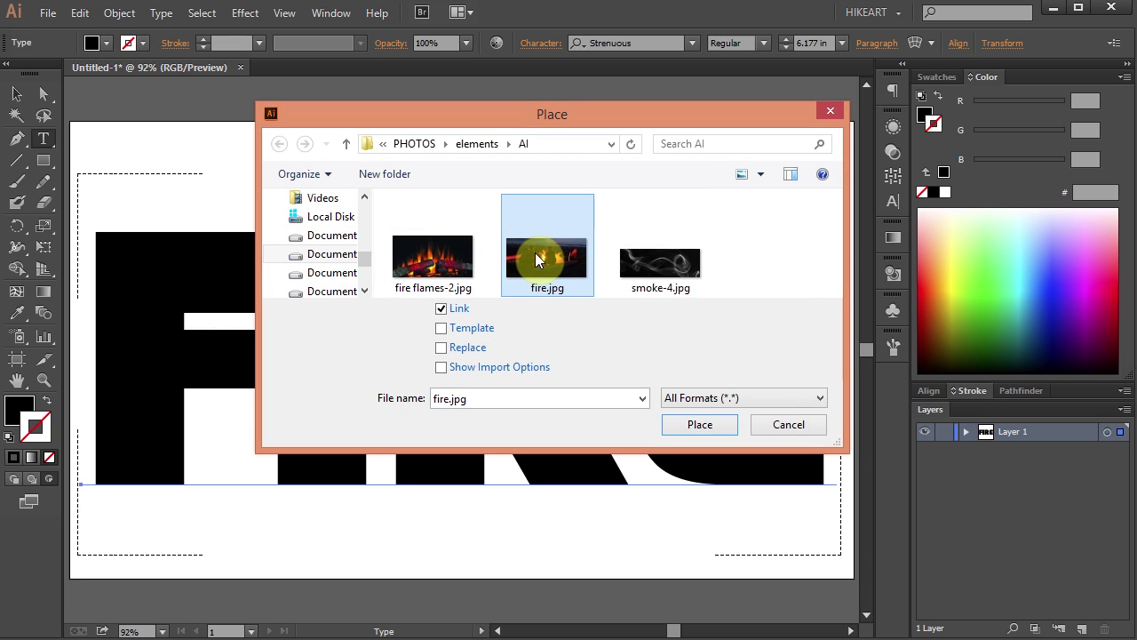
click(720, 425)
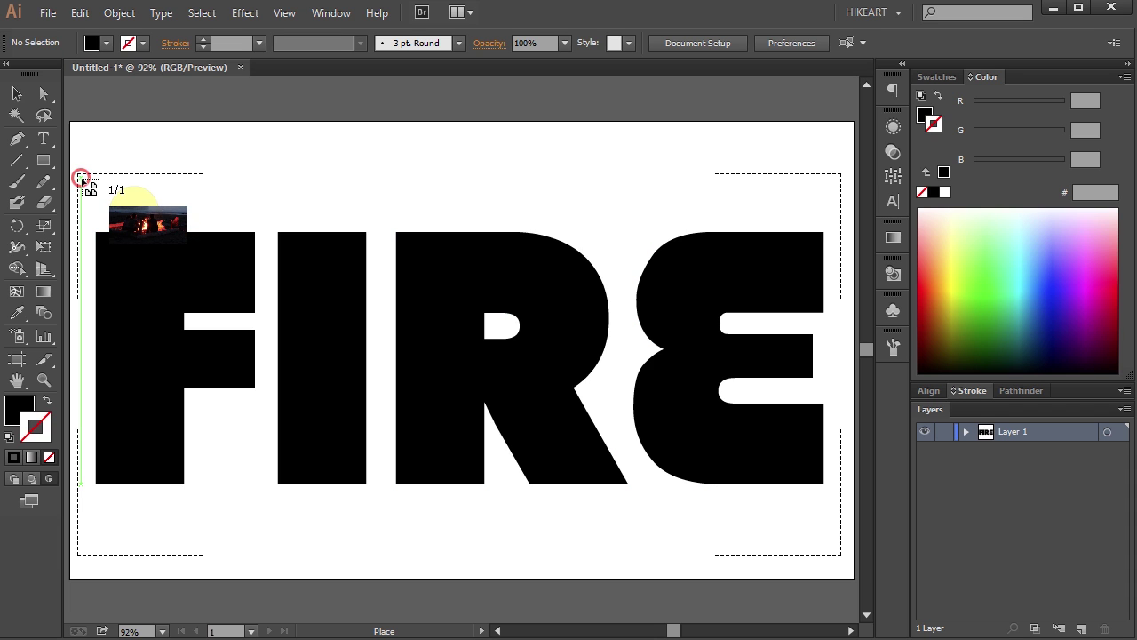
drag(80, 178, 830, 580)
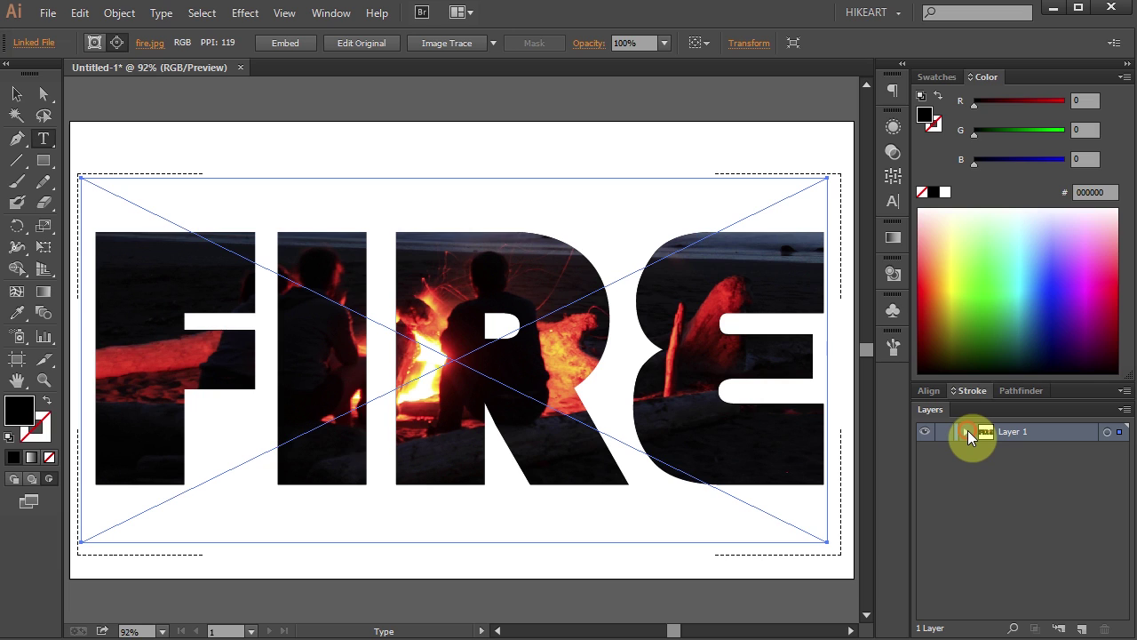
Expand Layer 1 and its Clip Group in Layers and lock the FIRE text row
click(967, 431)
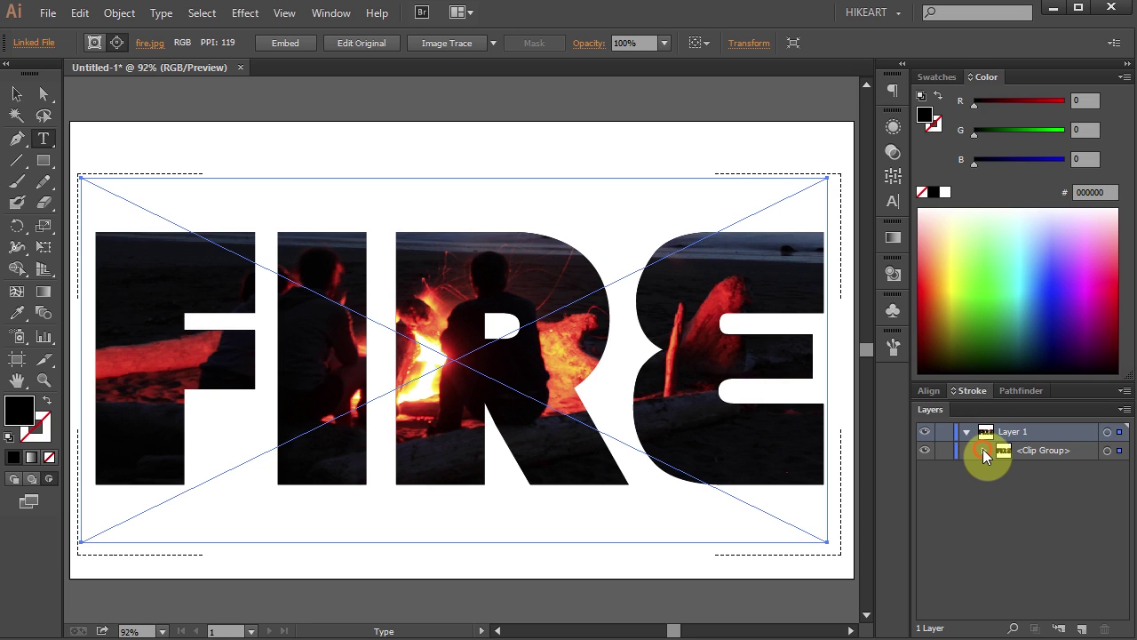
click(983, 450)
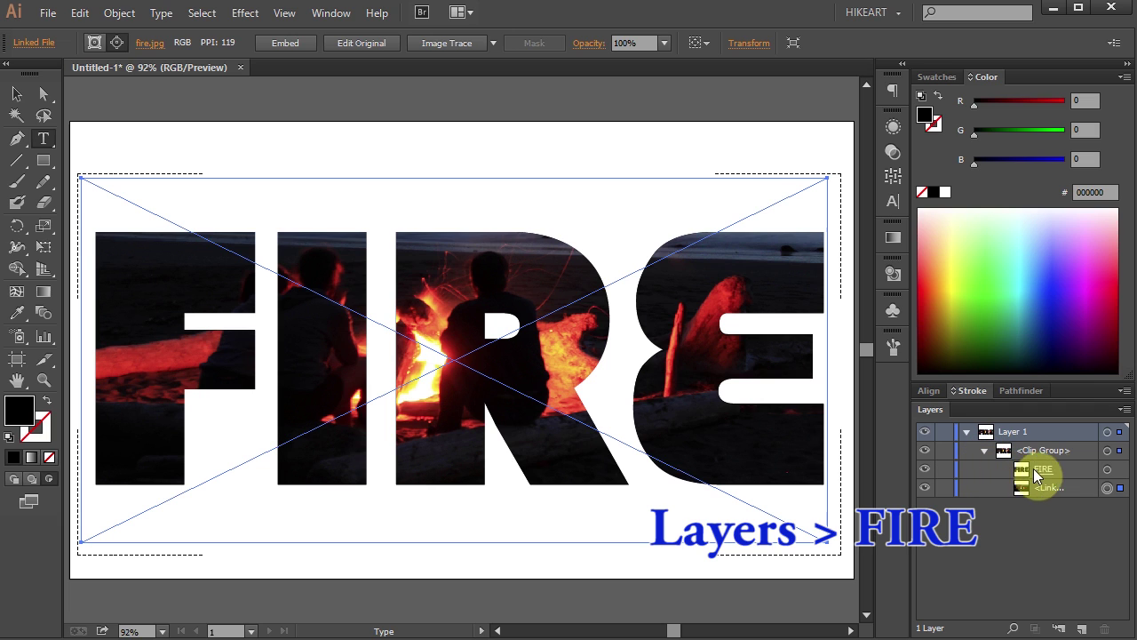
click(944, 469)
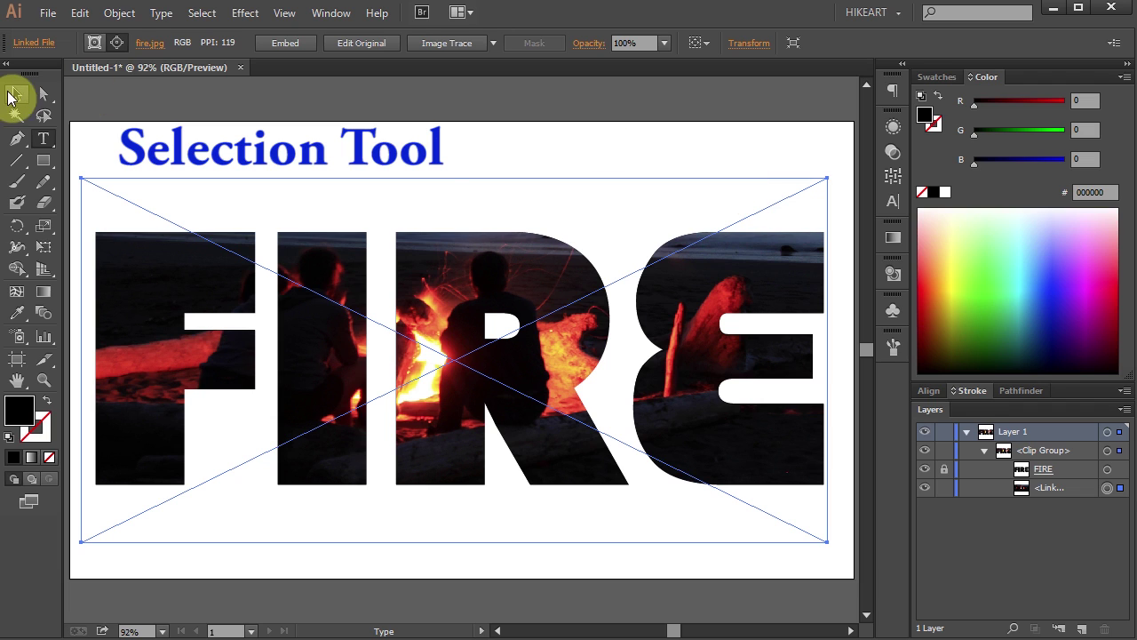
Enlarge the fire.jpg photo by its corner handle so the letter tops show shoreline and sky
click(17, 94)
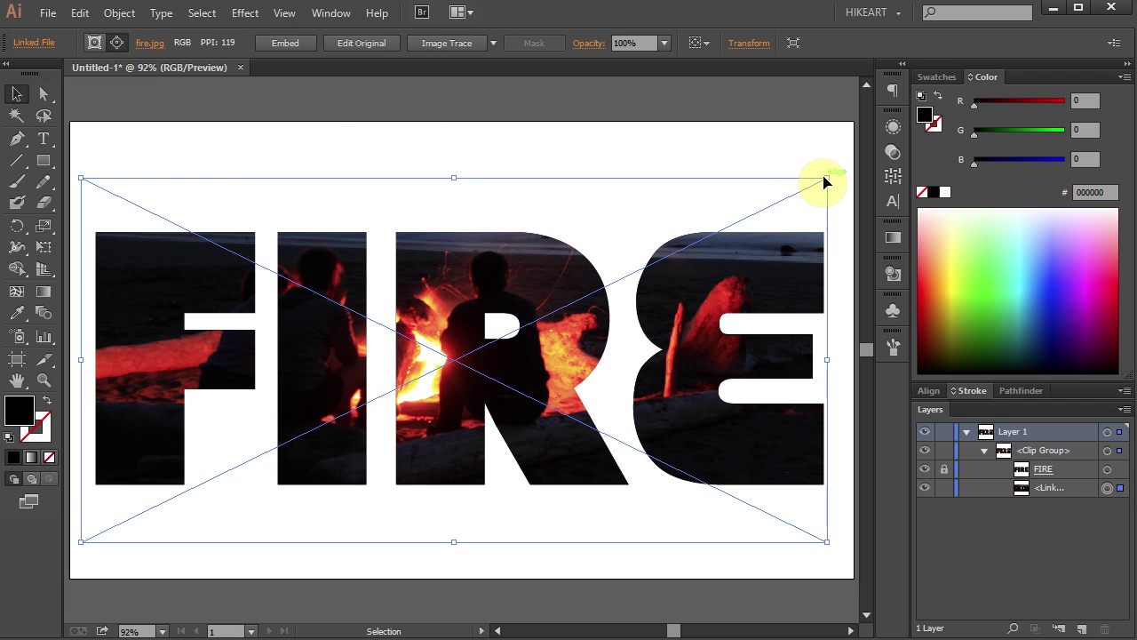
drag(826, 177, 773, 231)
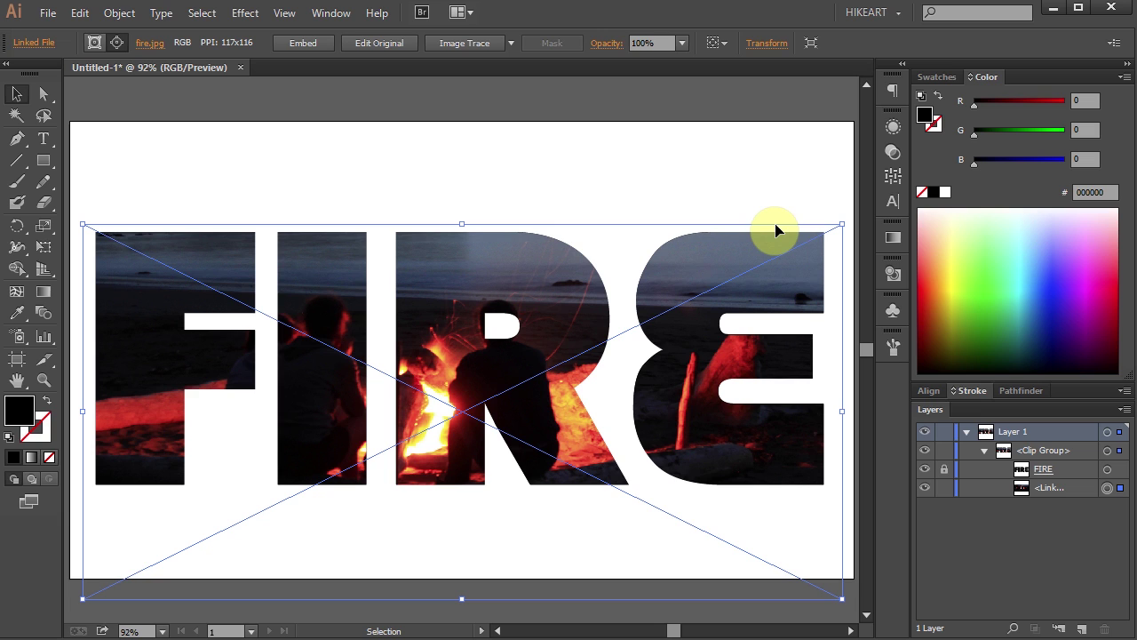
click(774, 181)
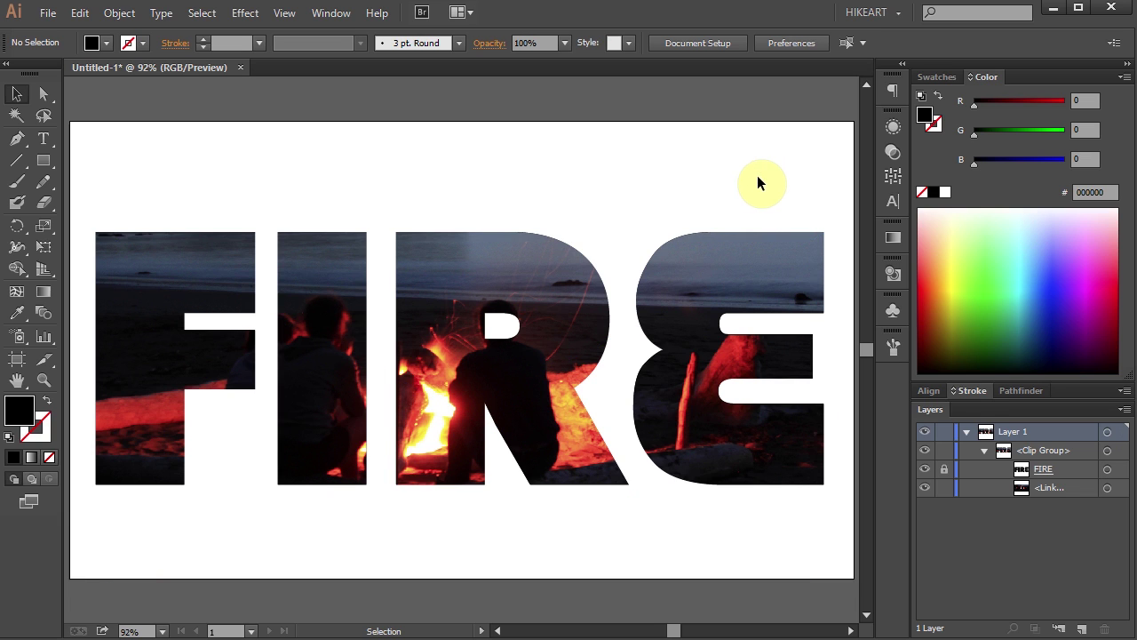
Relink the clipped photo from fire.jpg to smoke-4.jpg
click(1107, 488)
click(1071, 490)
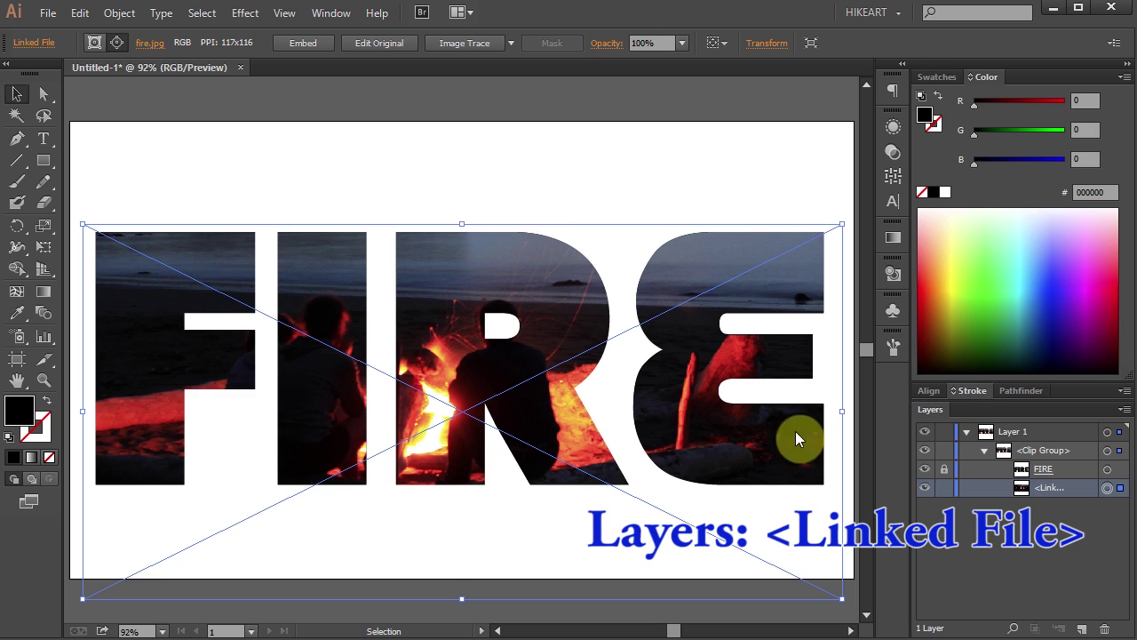
click(148, 46)
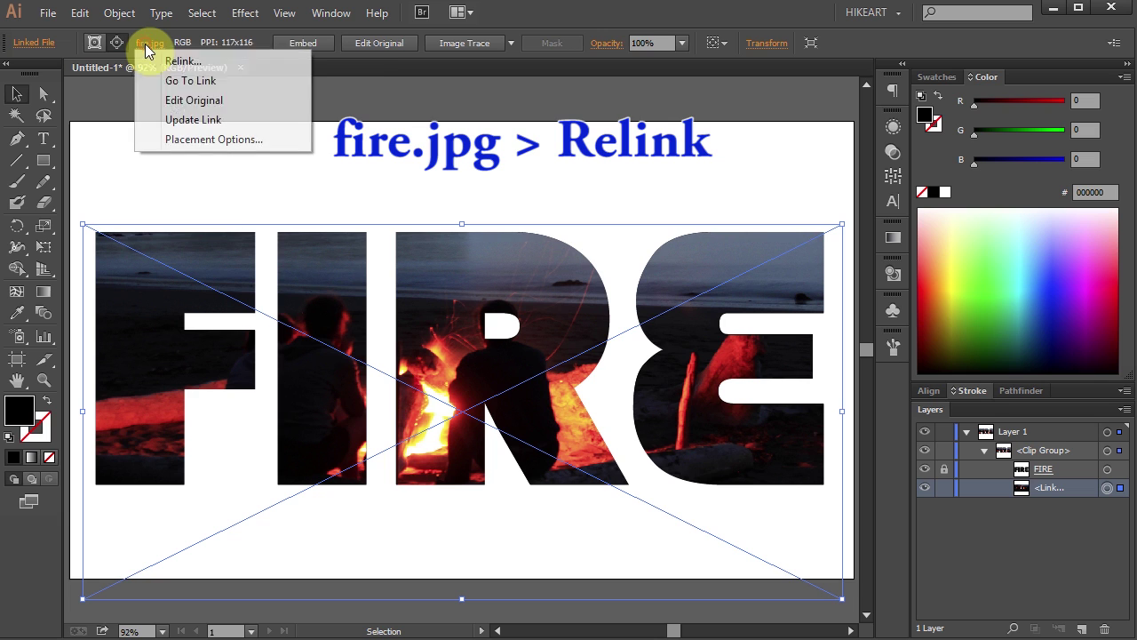
click(221, 64)
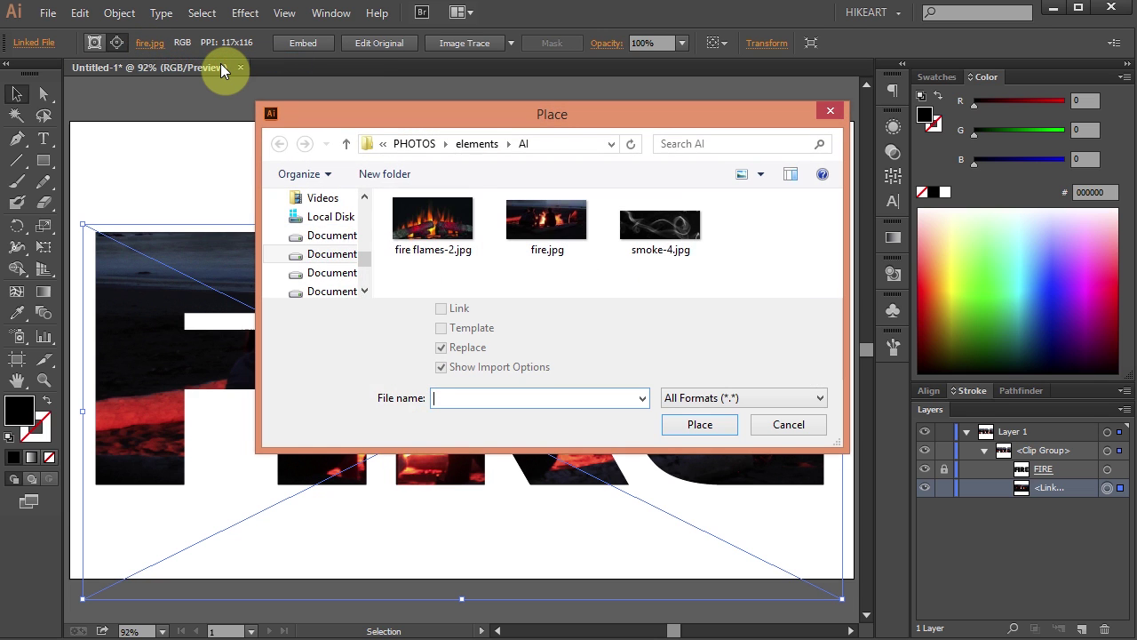
click(649, 226)
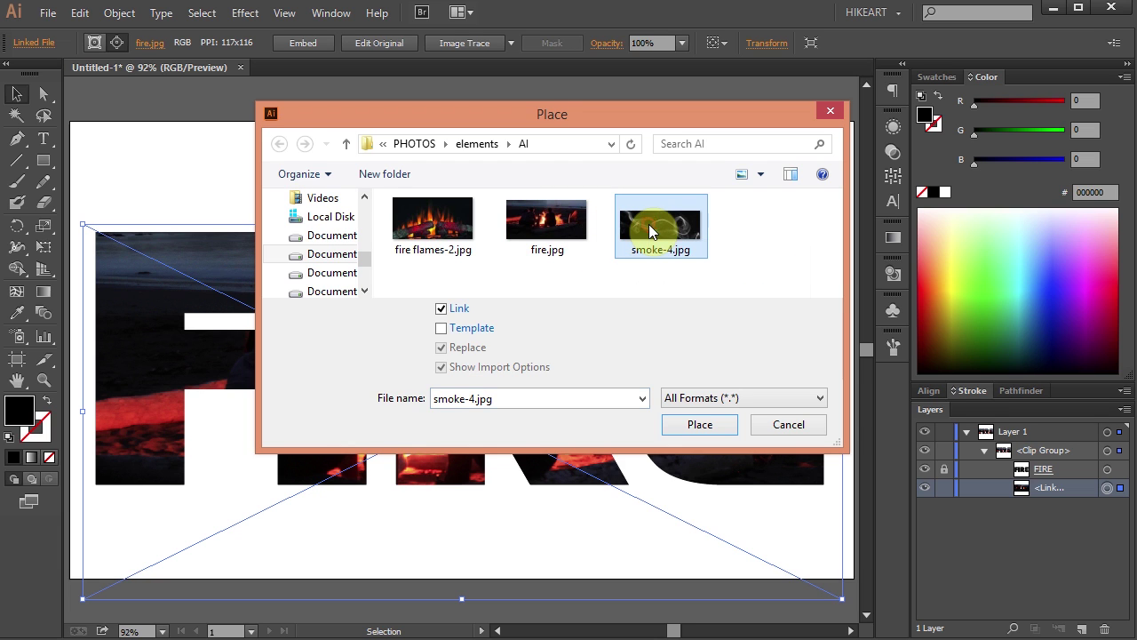
click(716, 421)
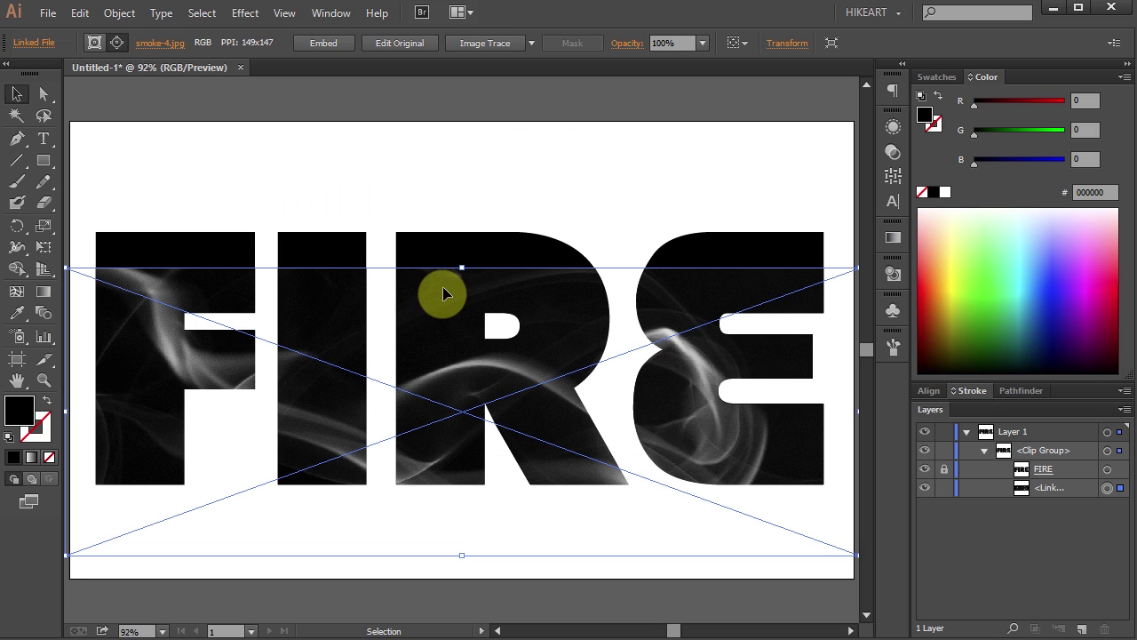
Drag the smoke-4.jpg image upward so its wisps fill the FIRE letters top to bottom
drag(451, 268, 453, 210)
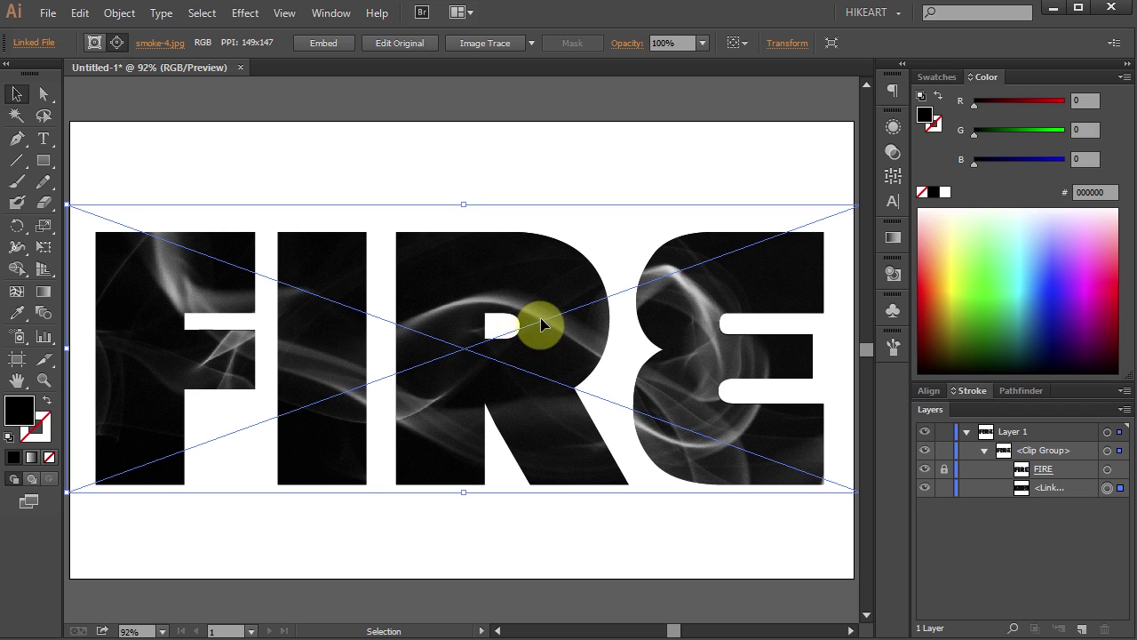
Unlock the FIRE text and select all its letters with the Type Tool
click(943, 471)
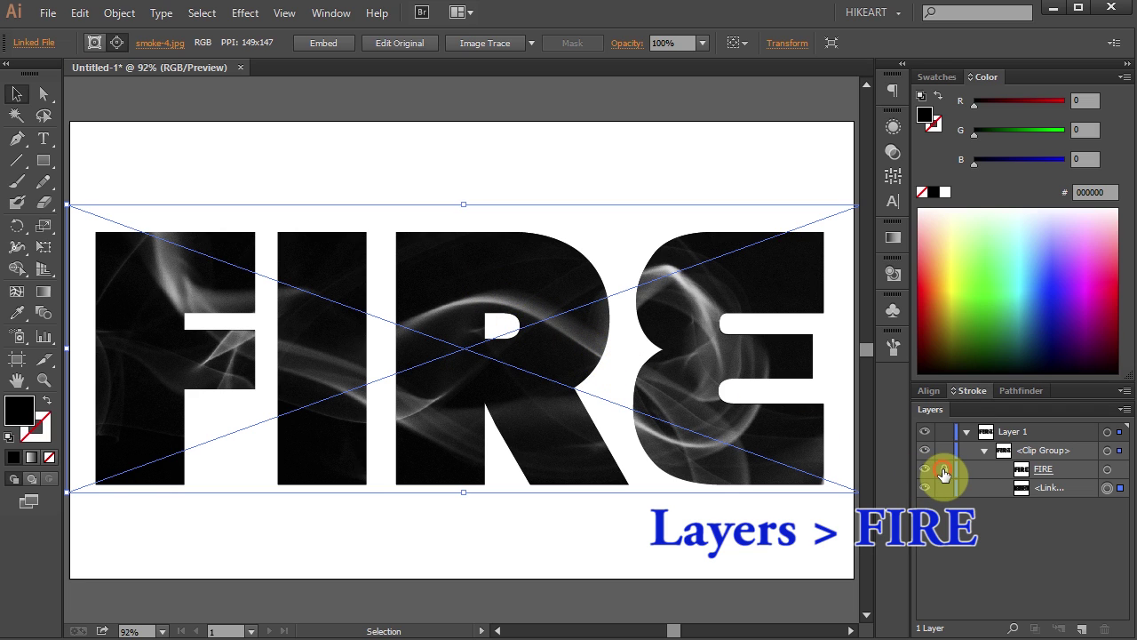
click(1107, 469)
click(1074, 468)
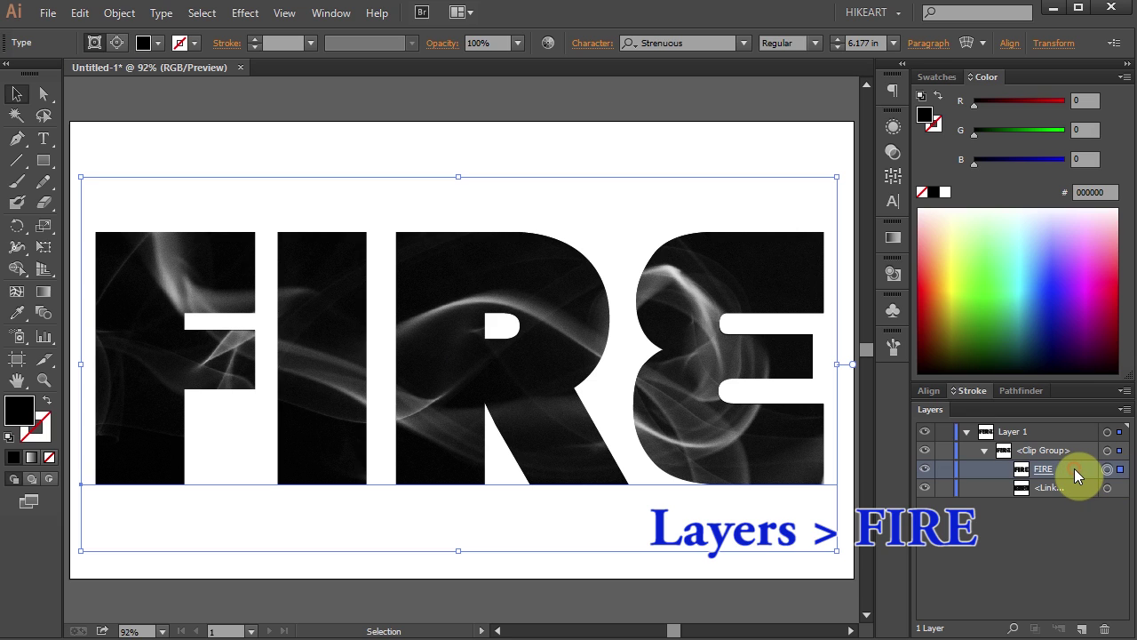
click(52, 137)
drag(101, 352, 716, 371)
Retype the masking text as SMOKE and resize the clipped group
text(SMOKE)
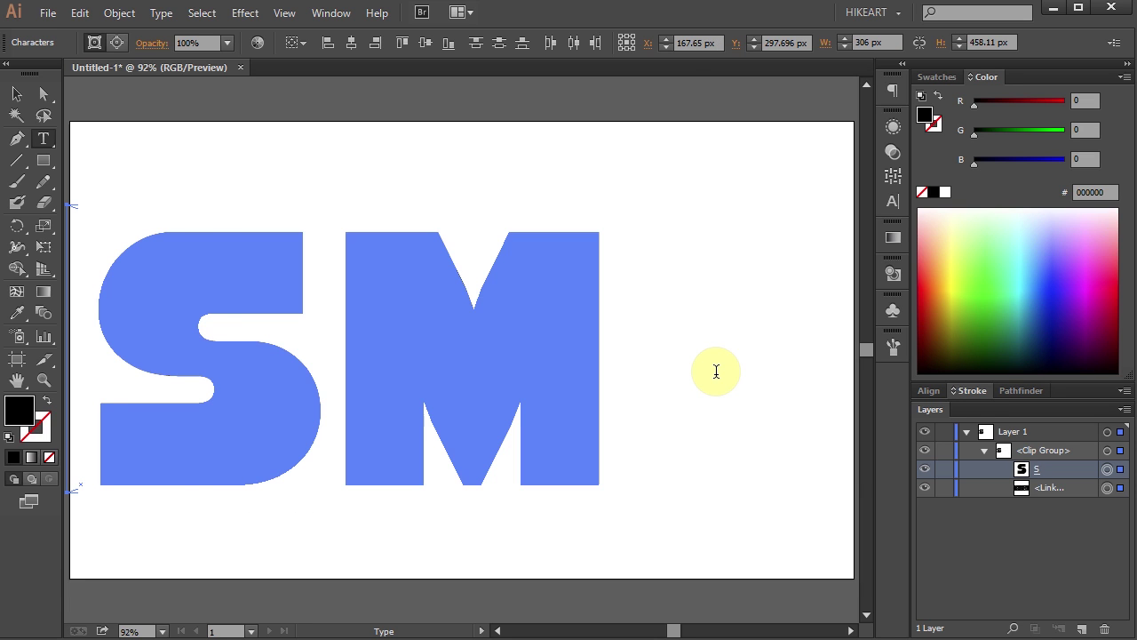
key(Escape)
drag(844, 176, 355, 277)
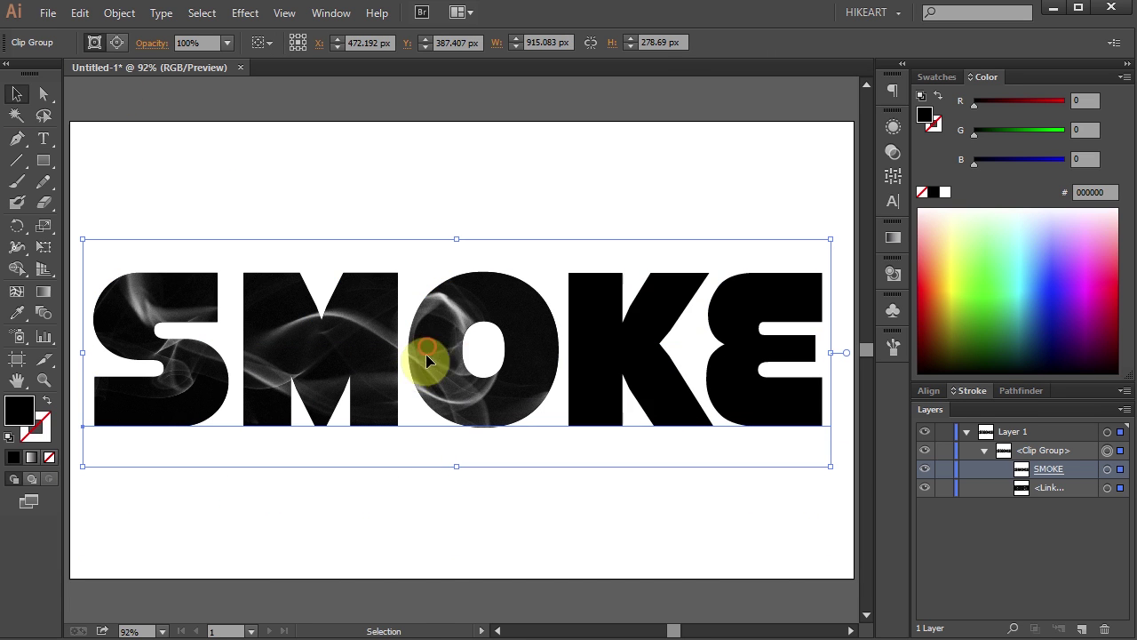
Lock the SMOKE text, then enlarge and raise the smoke photo to fill all five letters
click(943, 471)
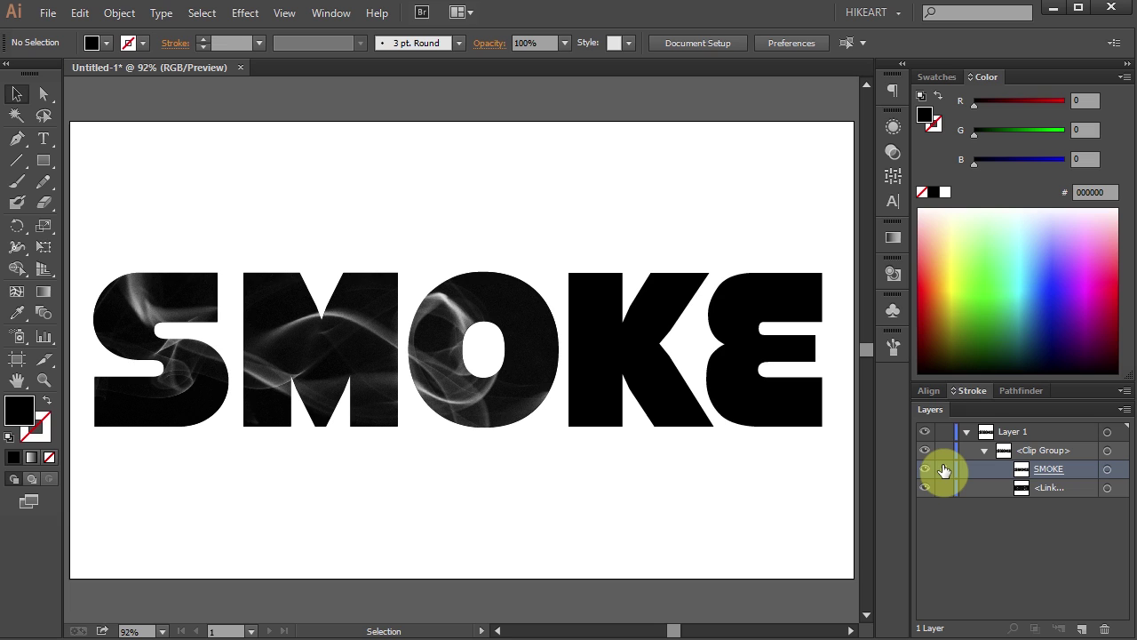
click(1072, 488)
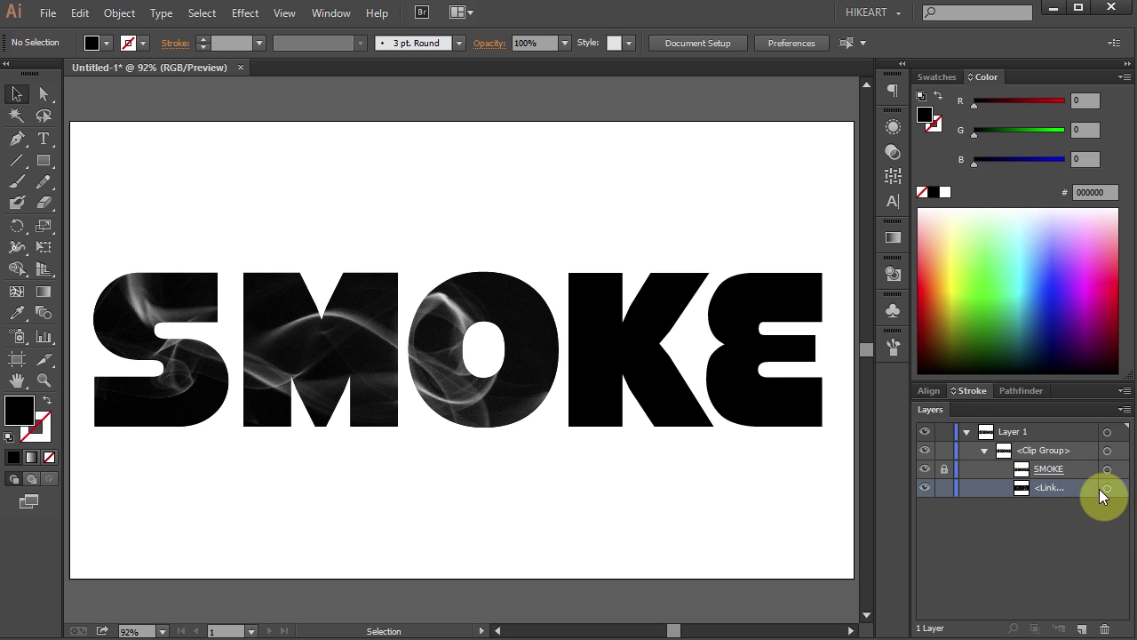
click(1105, 487)
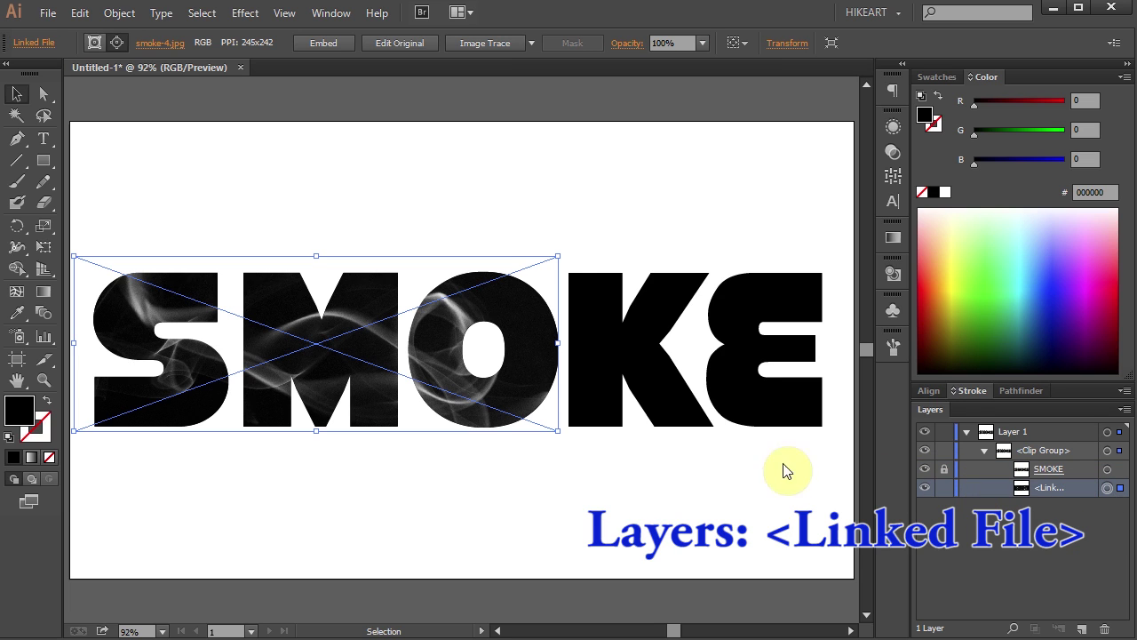
drag(557, 432, 832, 562)
drag(736, 504, 731, 464)
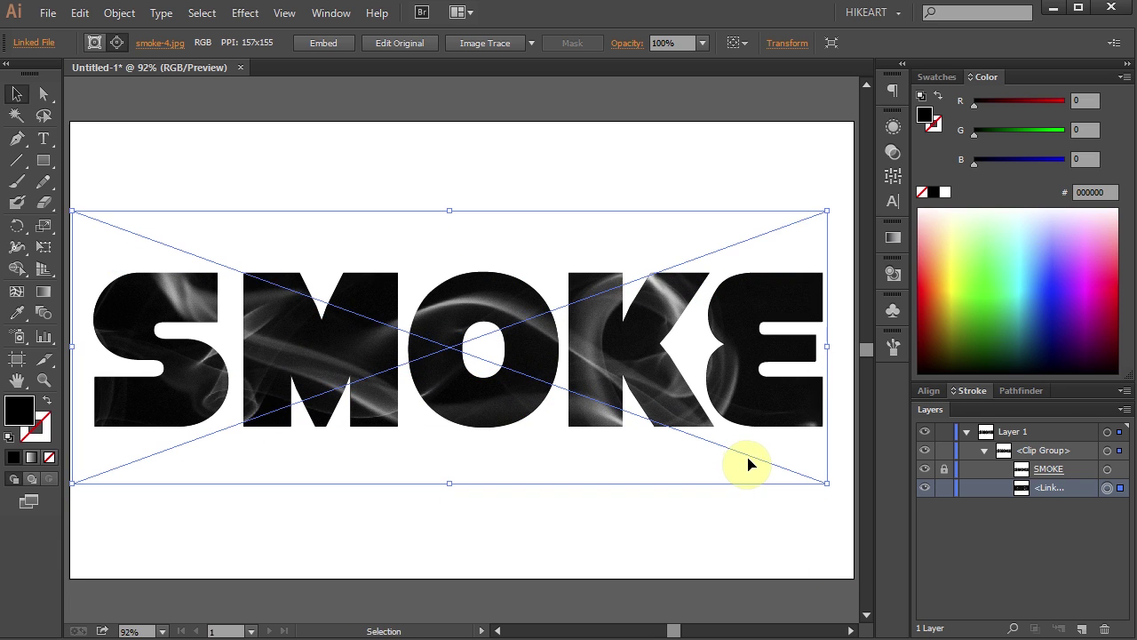
click(767, 545)
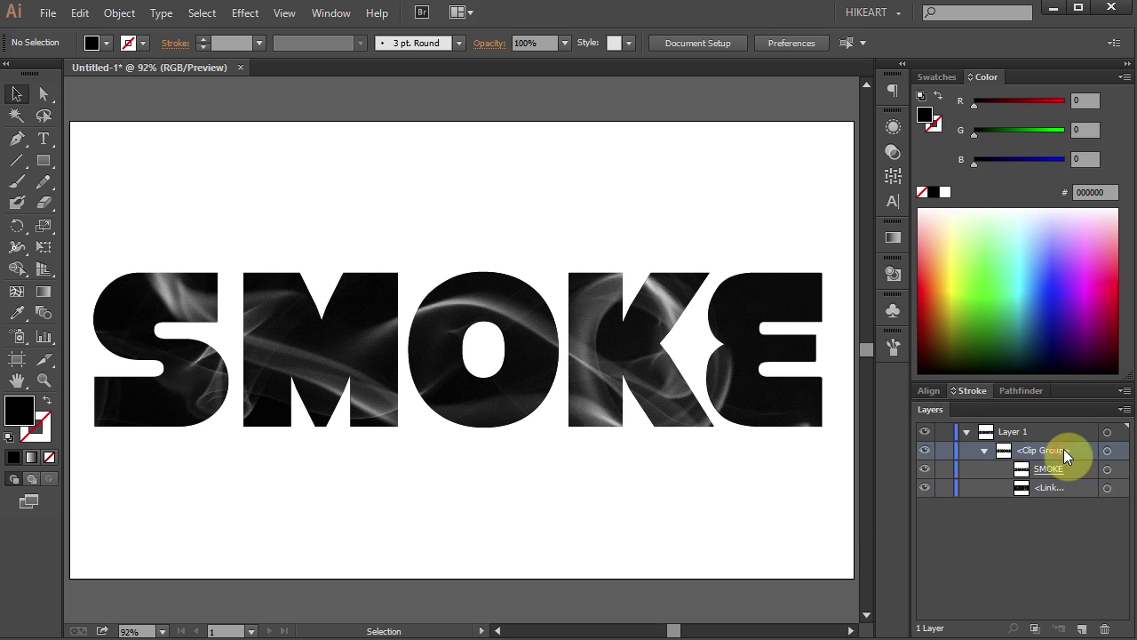
Add a Normal-mode drop shadow (75% opacity, 7 px offsets, 5 px blur) to the SMOKE clip group
click(1107, 450)
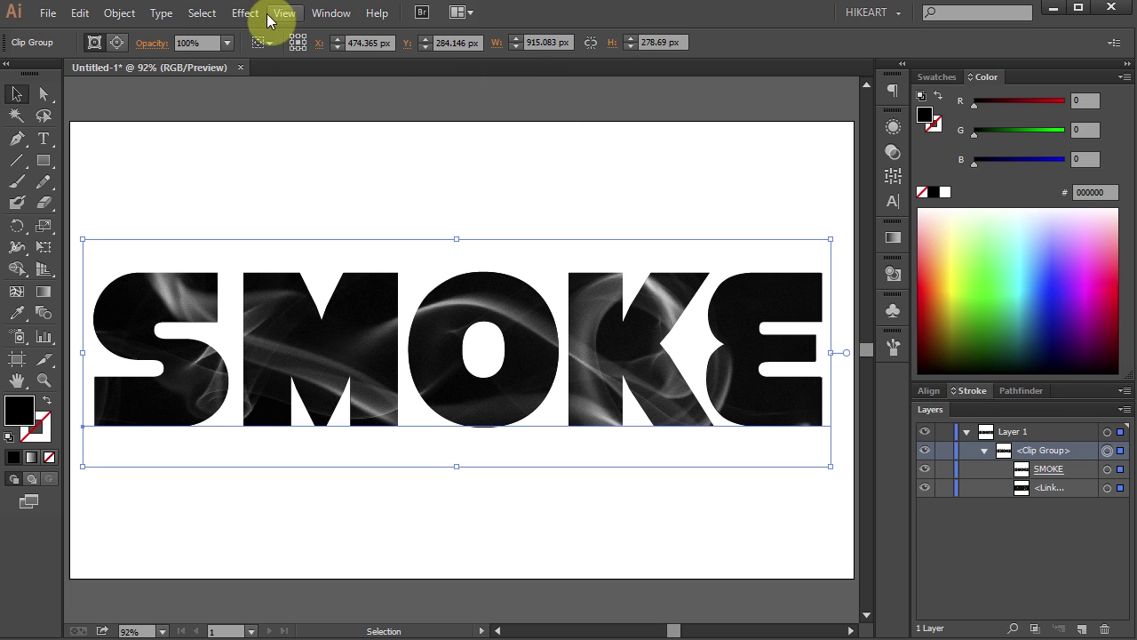
click(246, 14)
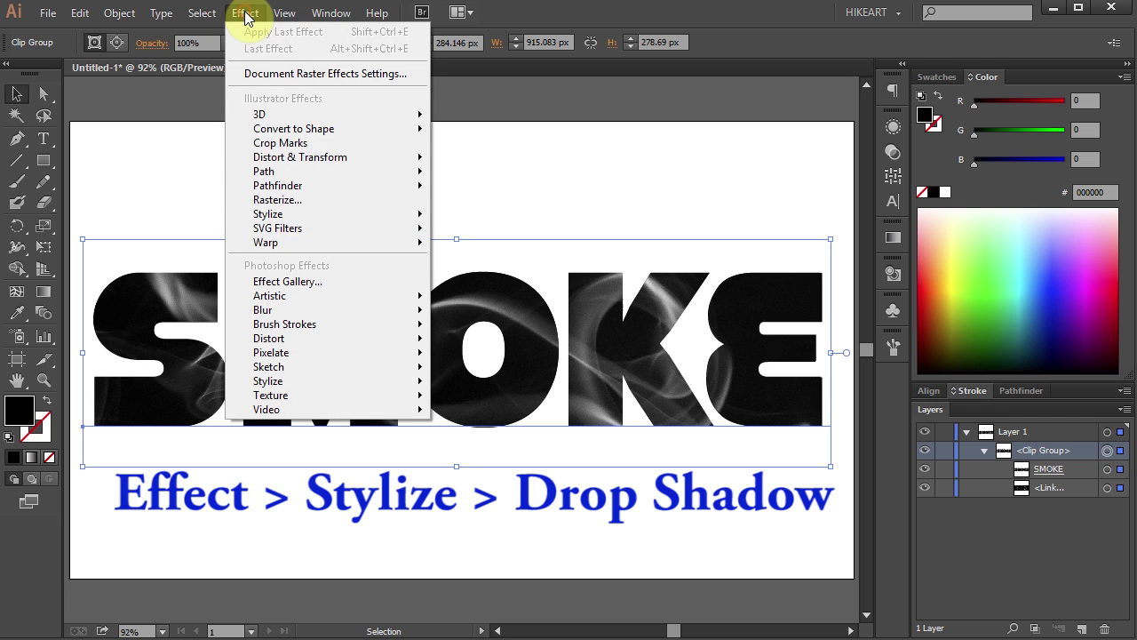
click(310, 218)
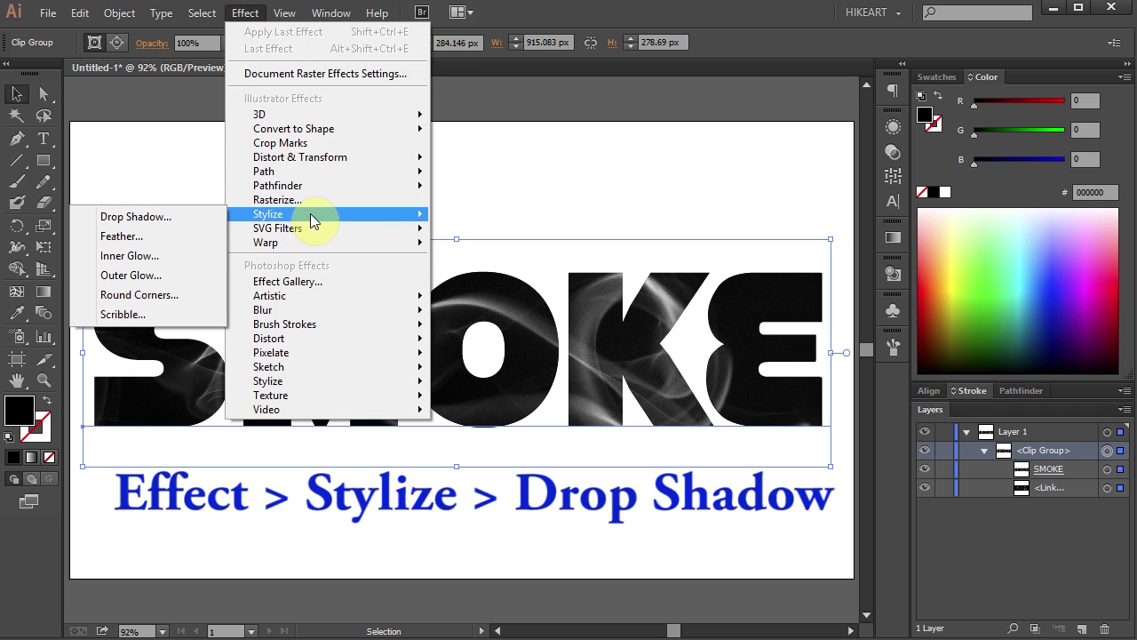
click(160, 216)
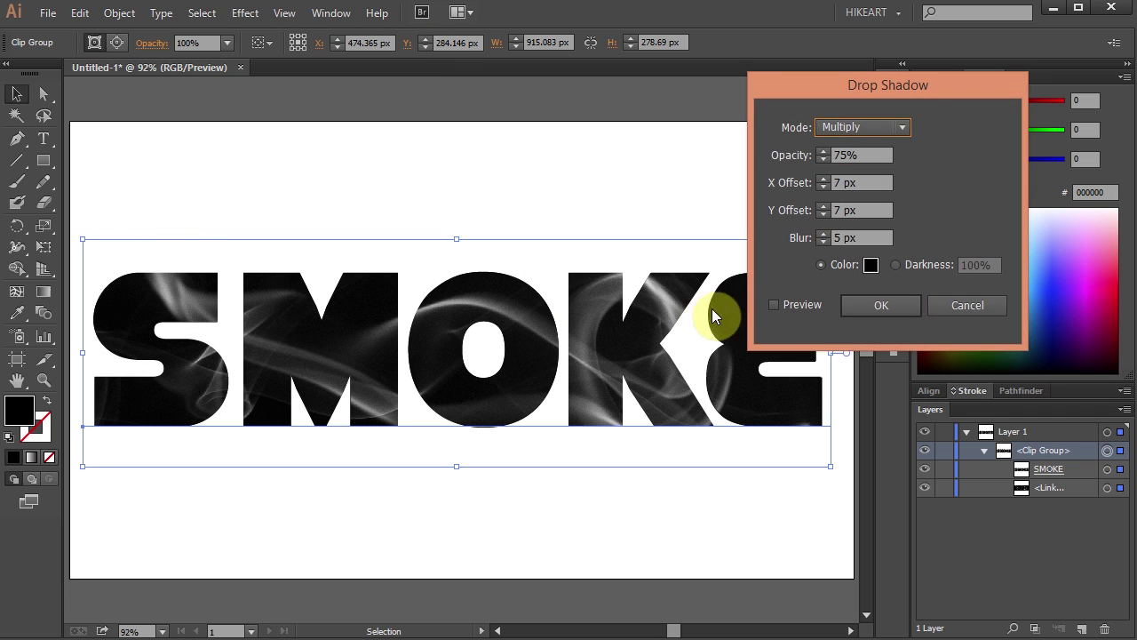
click(773, 306)
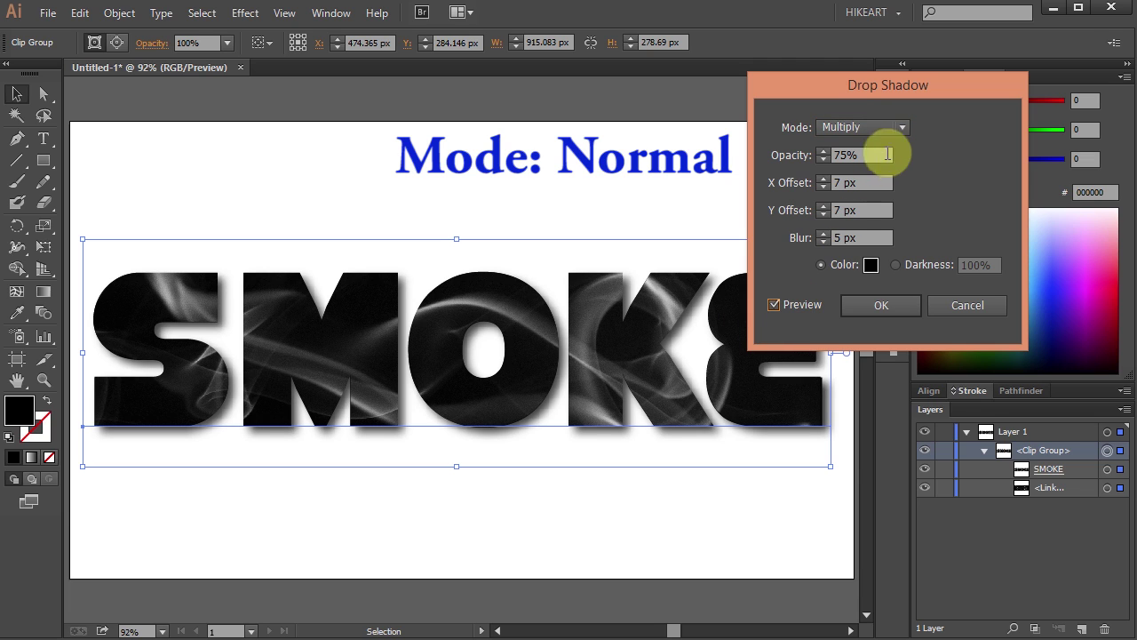
click(902, 127)
click(881, 142)
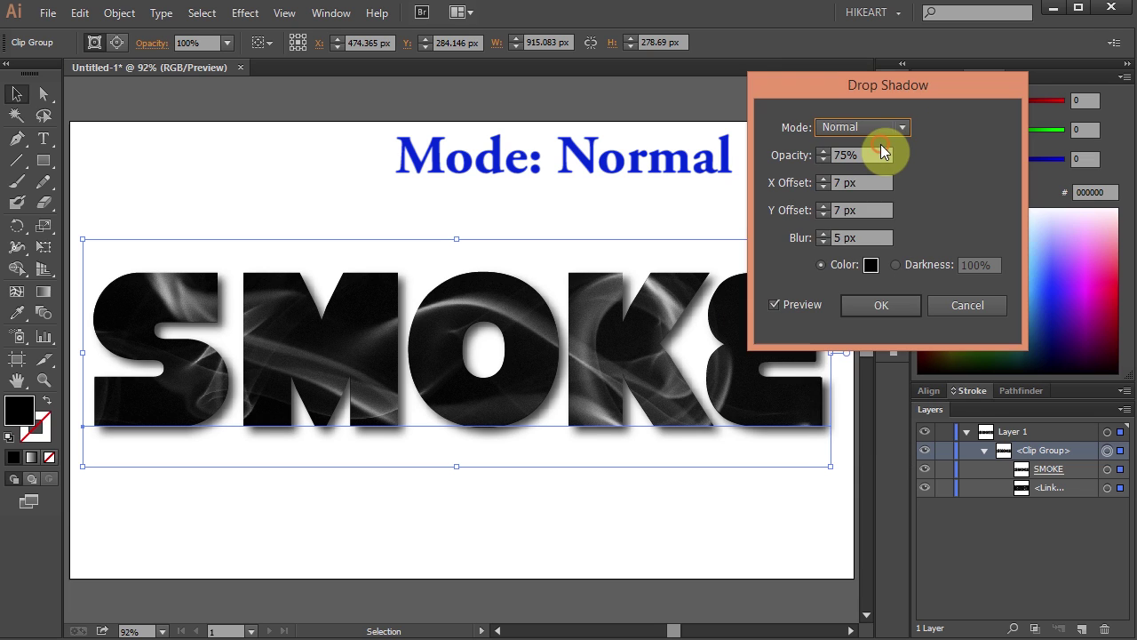
click(904, 307)
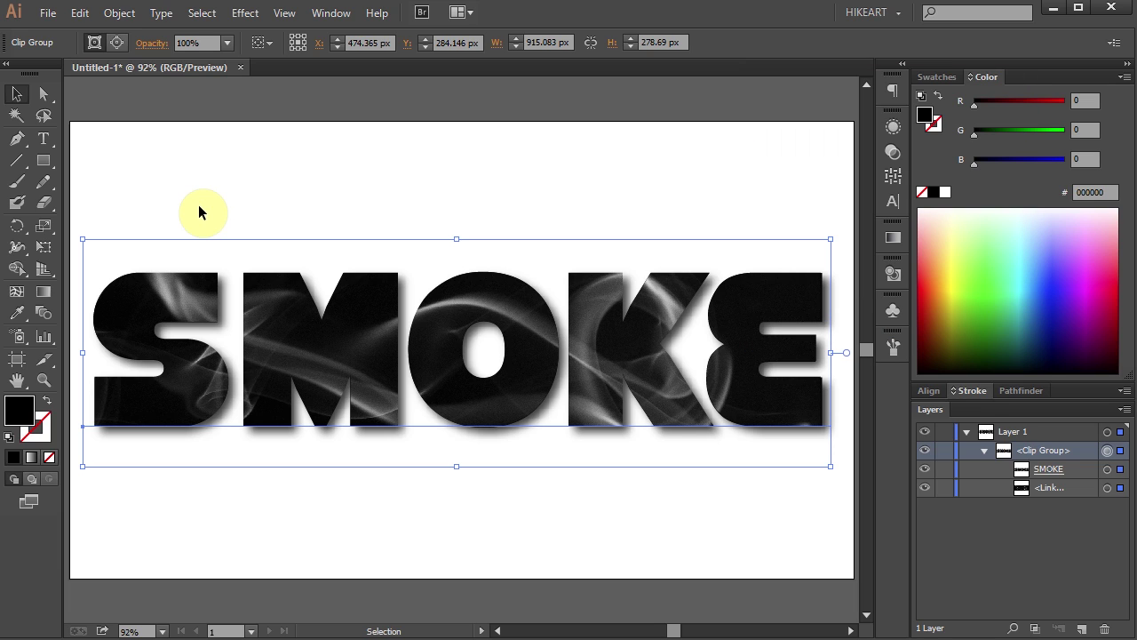
Draw a black rectangle over the whole artboard and send it behind the SMOKE lettering
click(46, 166)
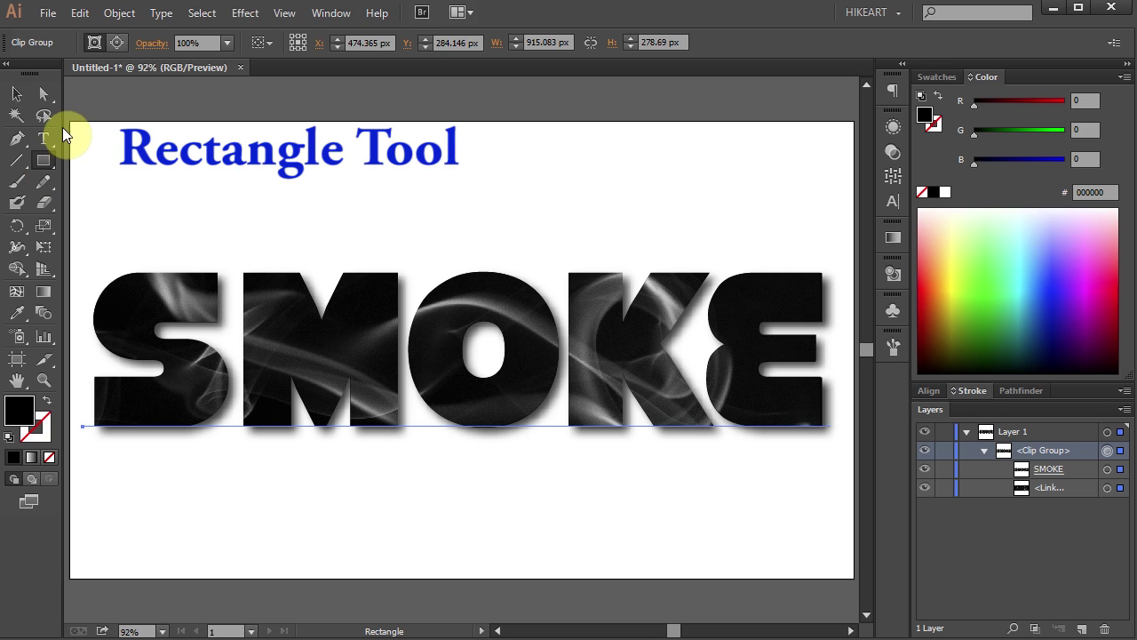
drag(69, 120, 851, 577)
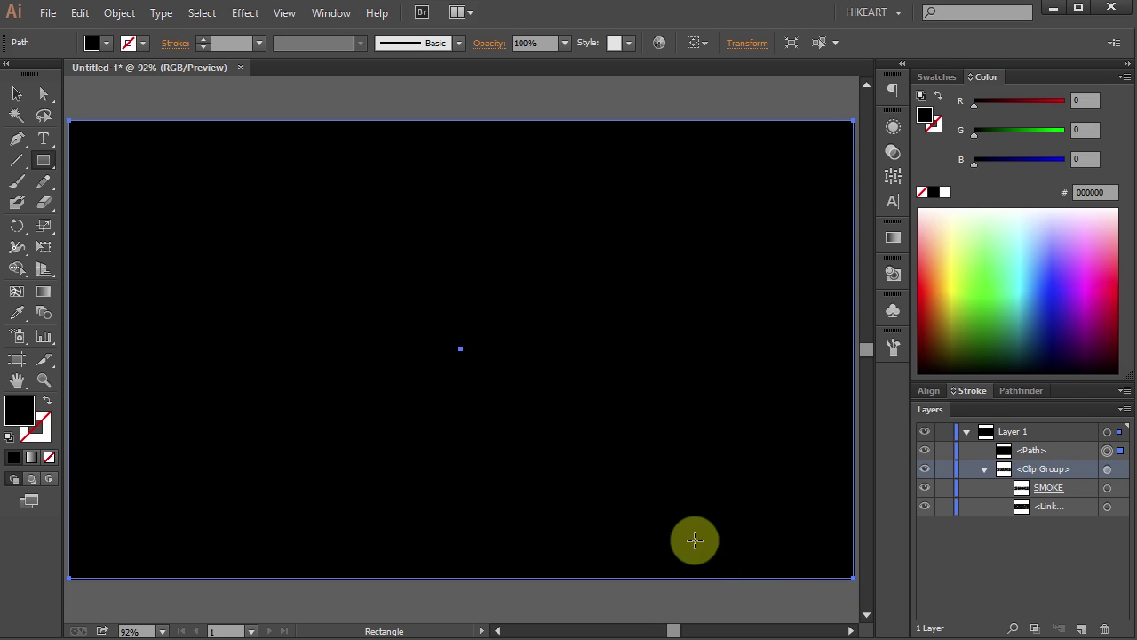
right_click(630, 211)
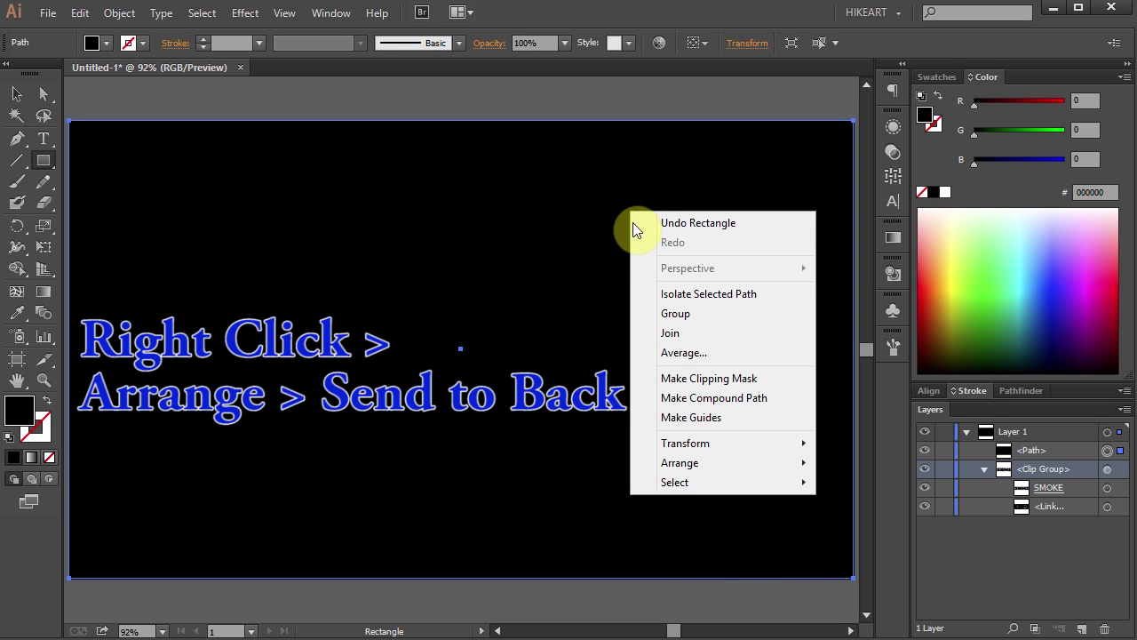
mouse_move(696, 463)
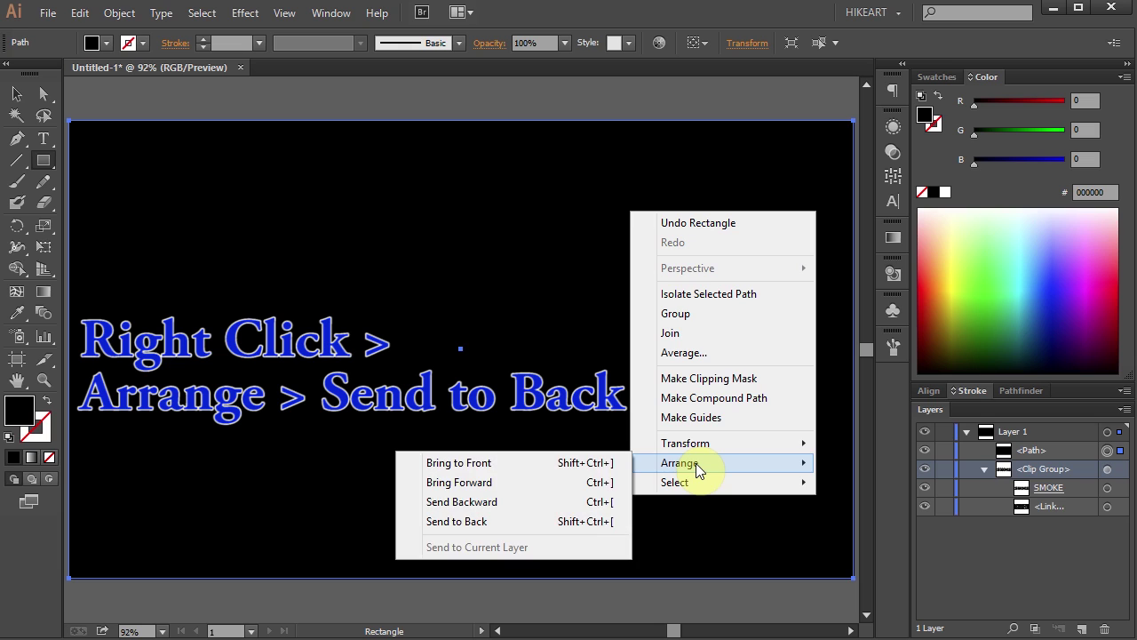
click(485, 524)
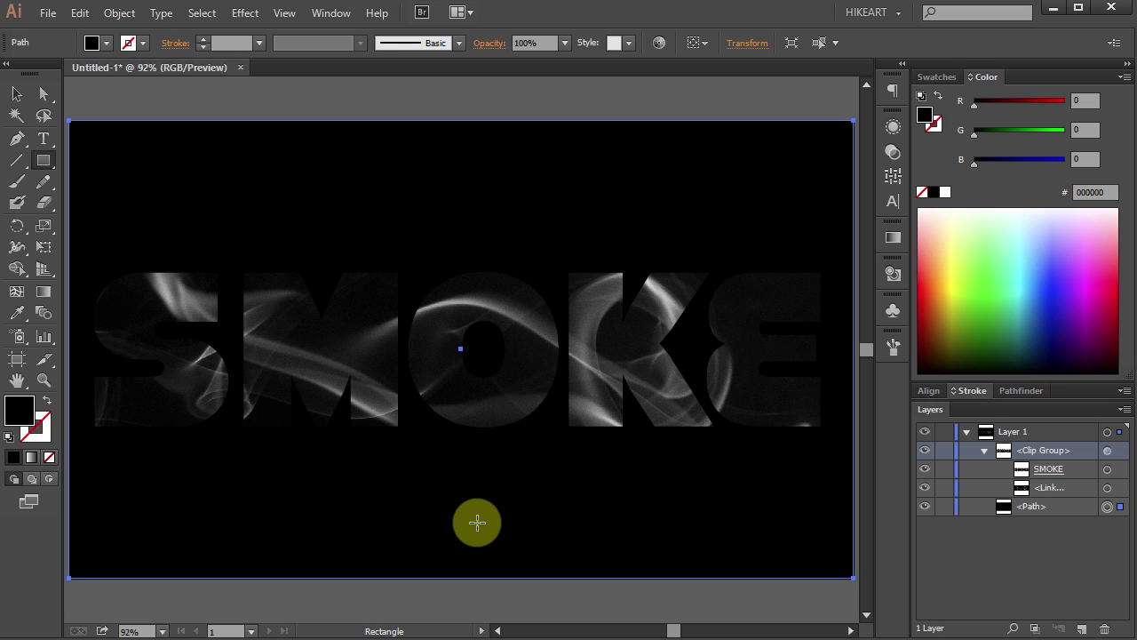
Select the SMOKE clip group and reopen its Drop Shadow settings from the Appearance panel
click(1118, 451)
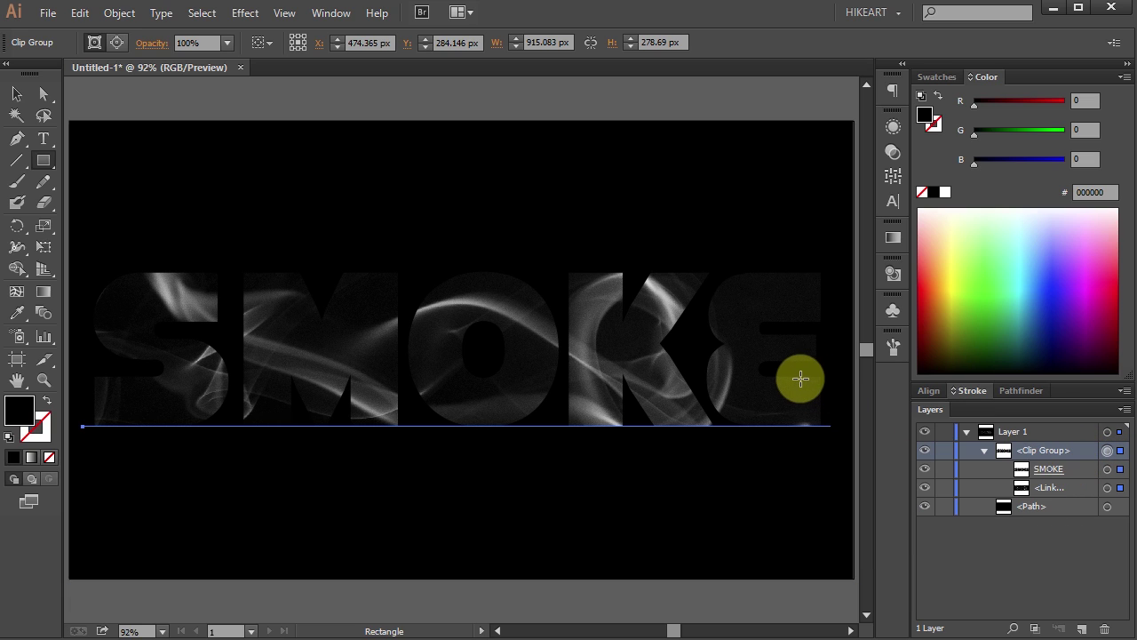
key(a)
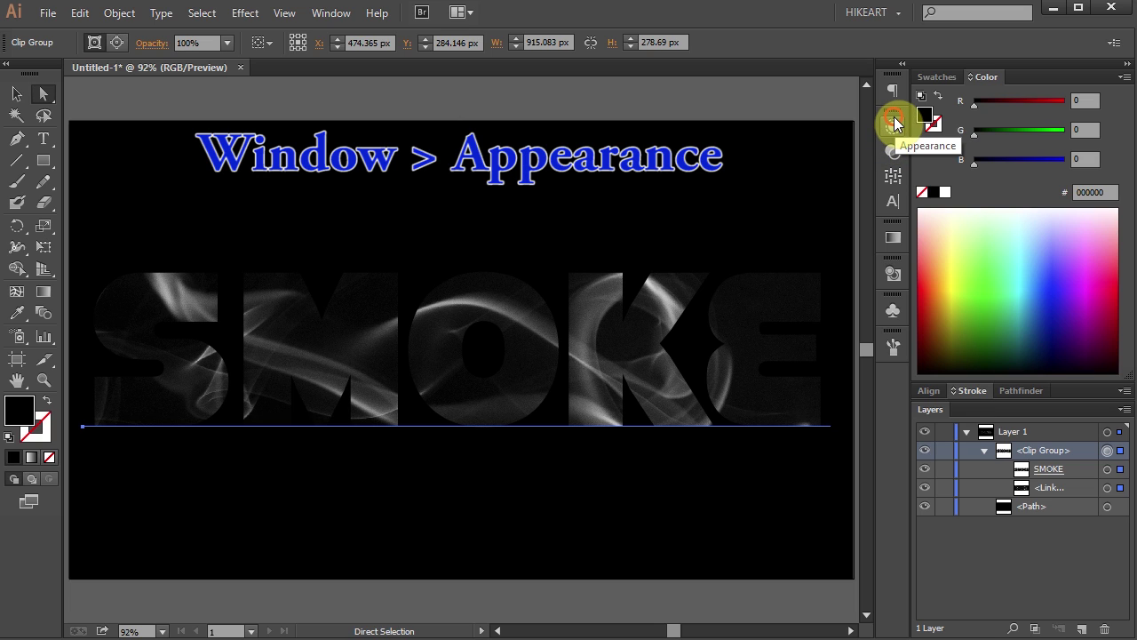
click(895, 124)
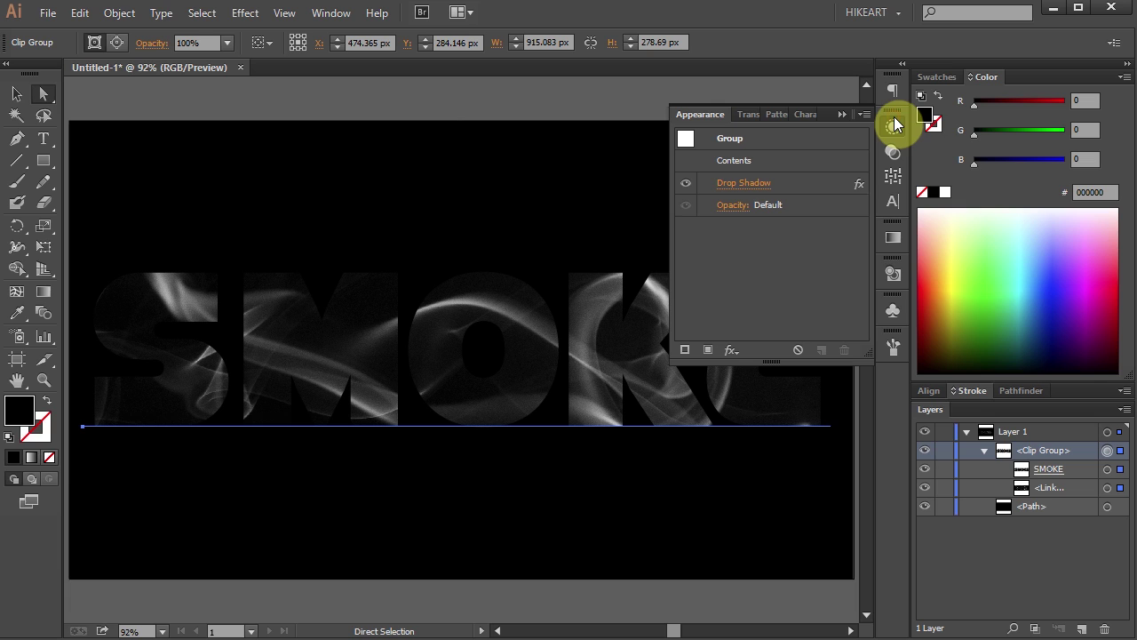
click(747, 183)
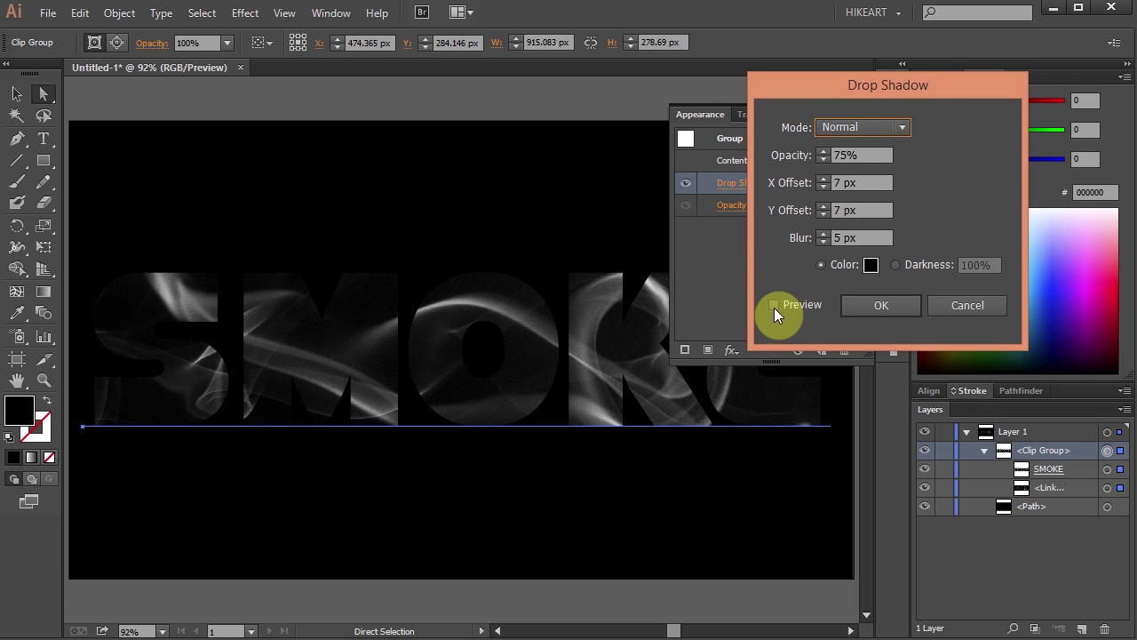
Change the drop shadow to white, 80% opacity, 9 px X and Y offsets, 4 px blur
click(869, 269)
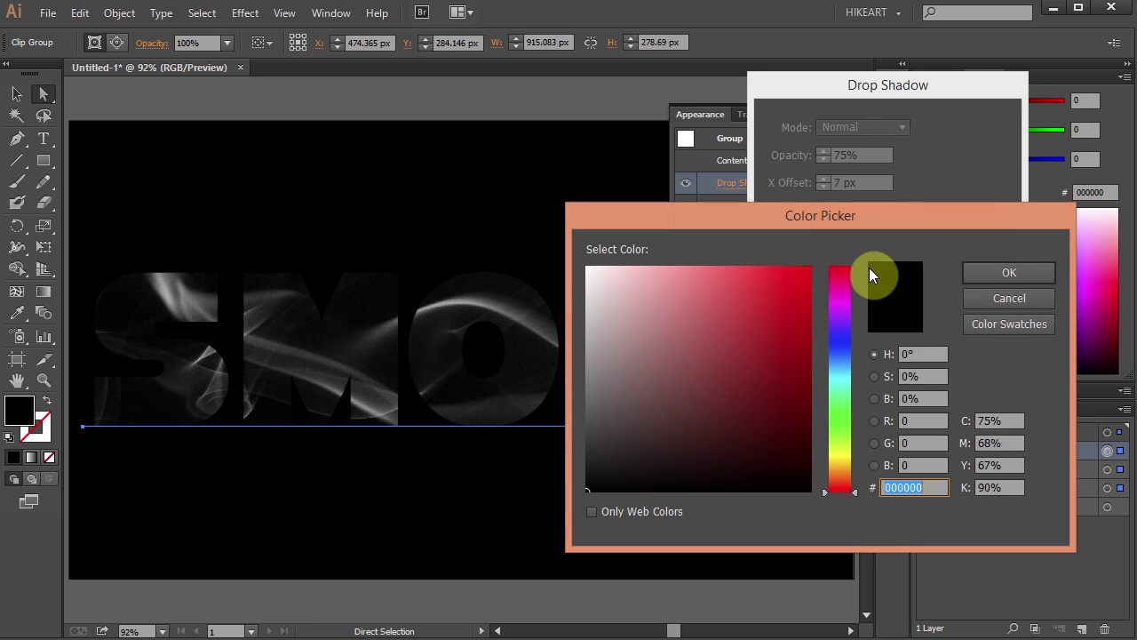
drag(618, 281, 569, 254)
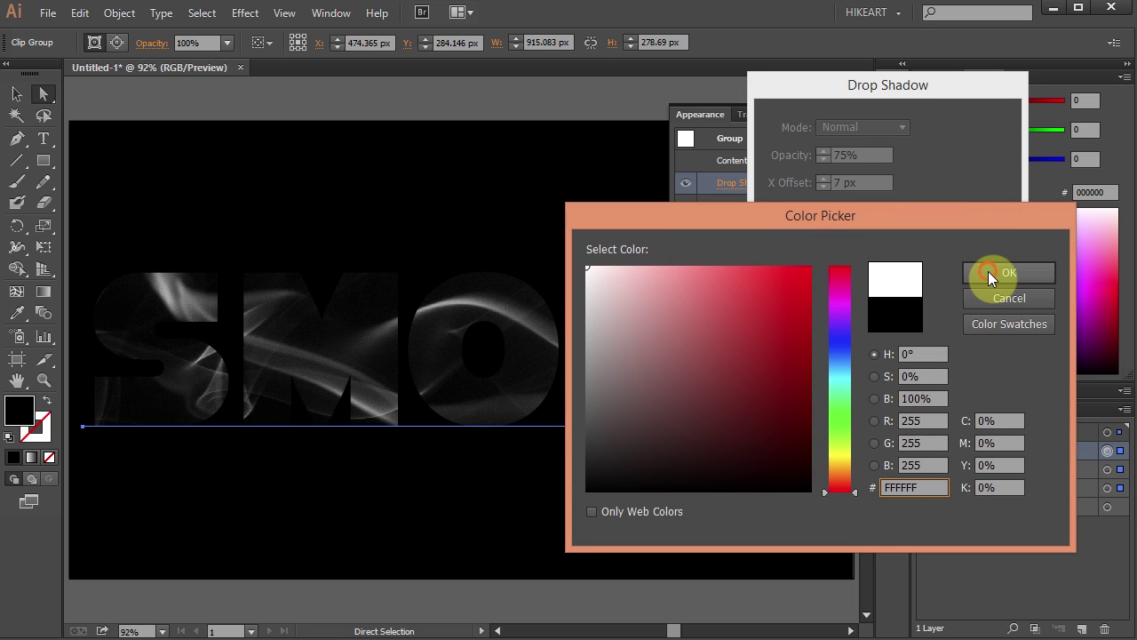
click(988, 272)
click(823, 153)
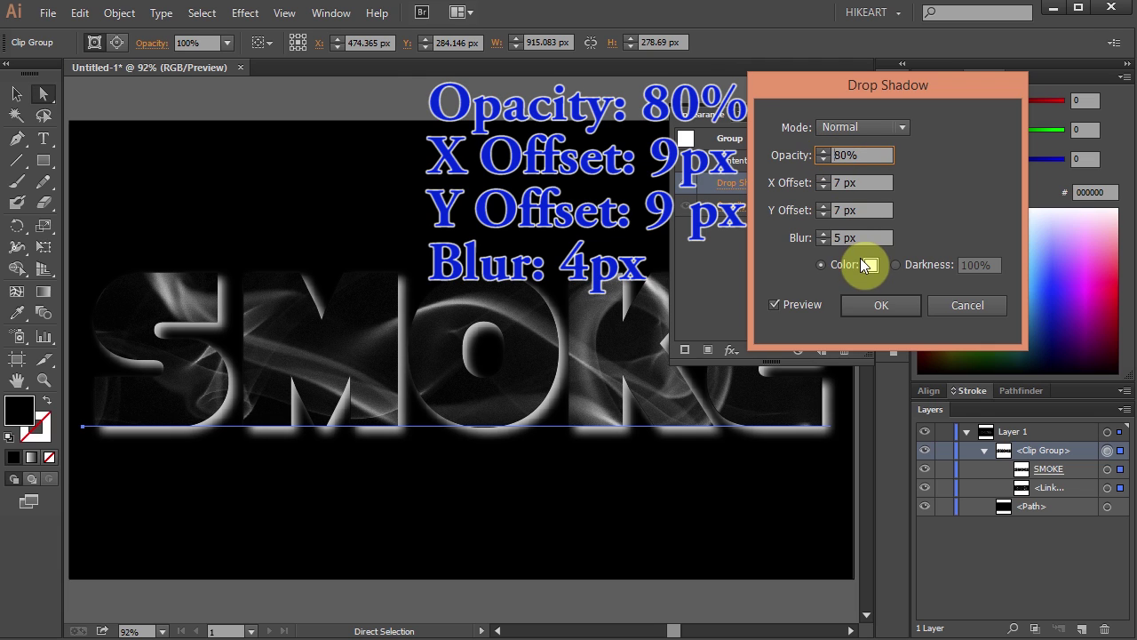
click(823, 241)
click(824, 179)
click(823, 179)
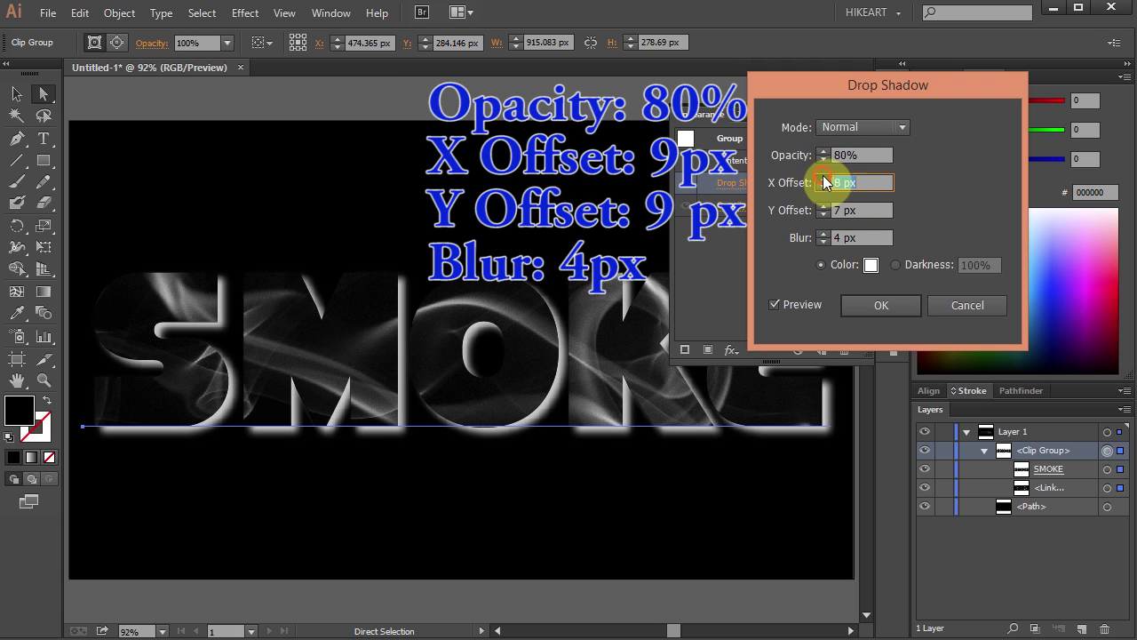
click(824, 206)
click(824, 206)
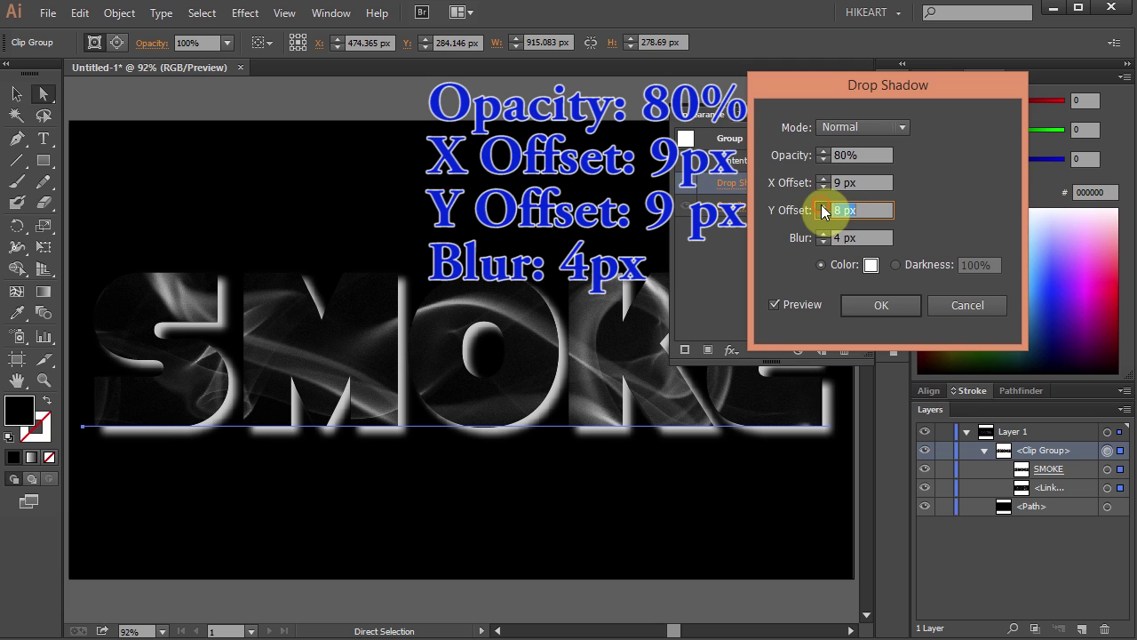
click(880, 305)
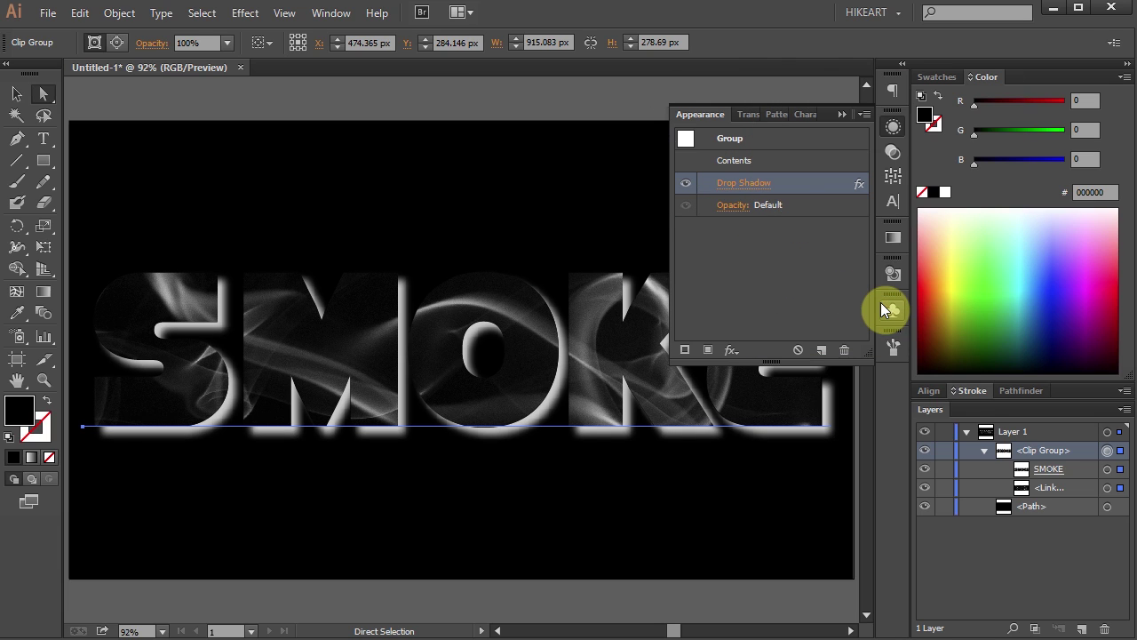
Give the SMOKE letters a white 1 pt stroke, then deselect to view the finished artwork
click(843, 114)
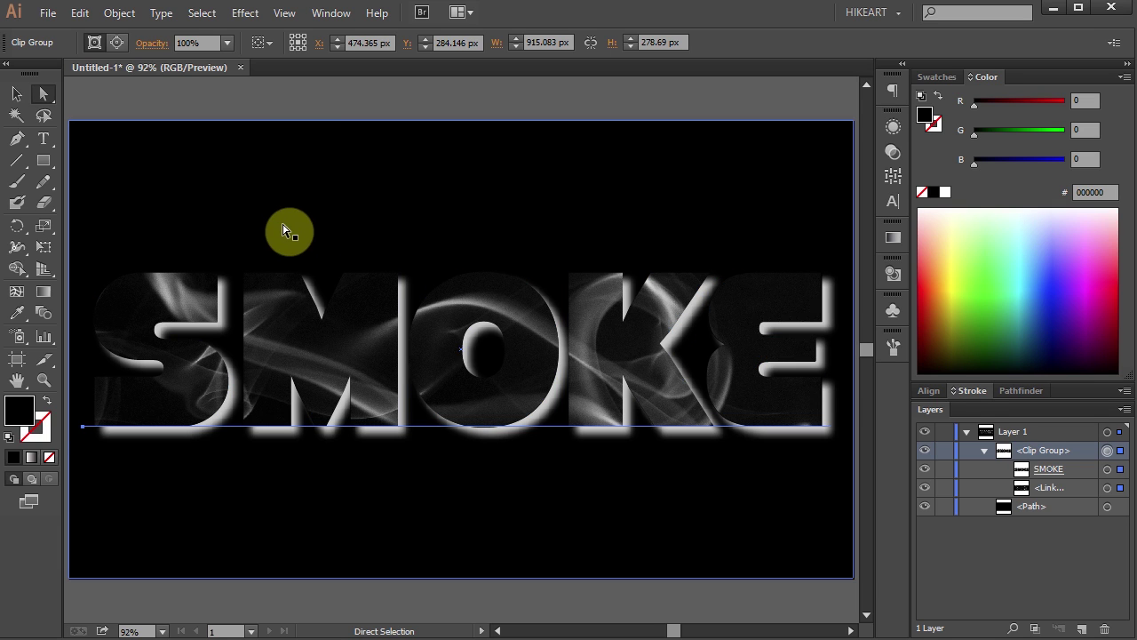
click(40, 432)
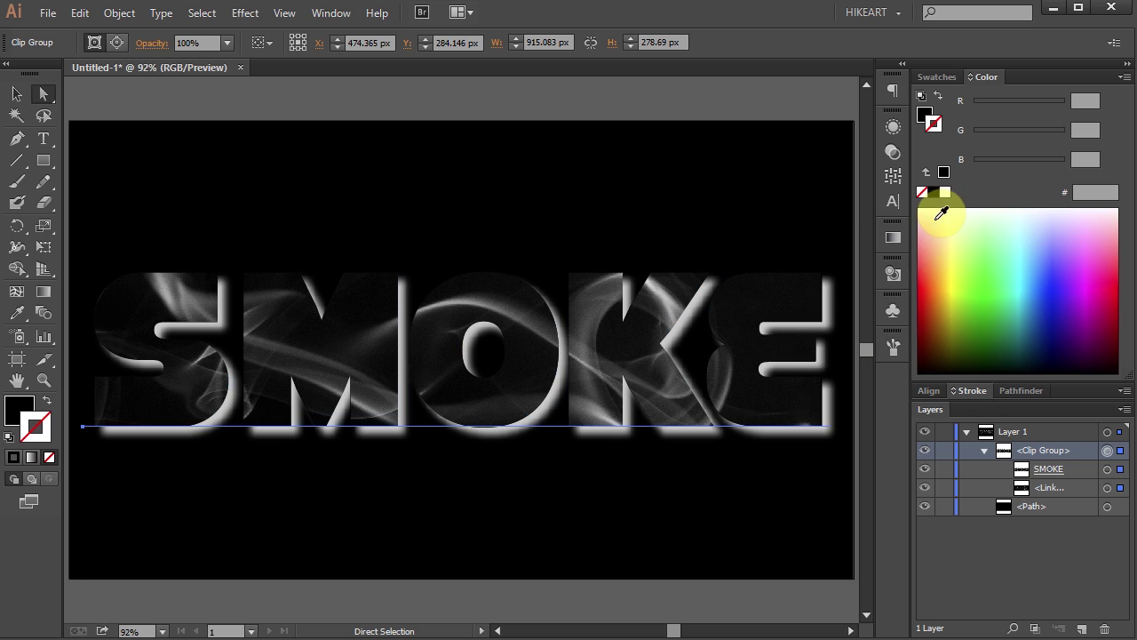
click(945, 192)
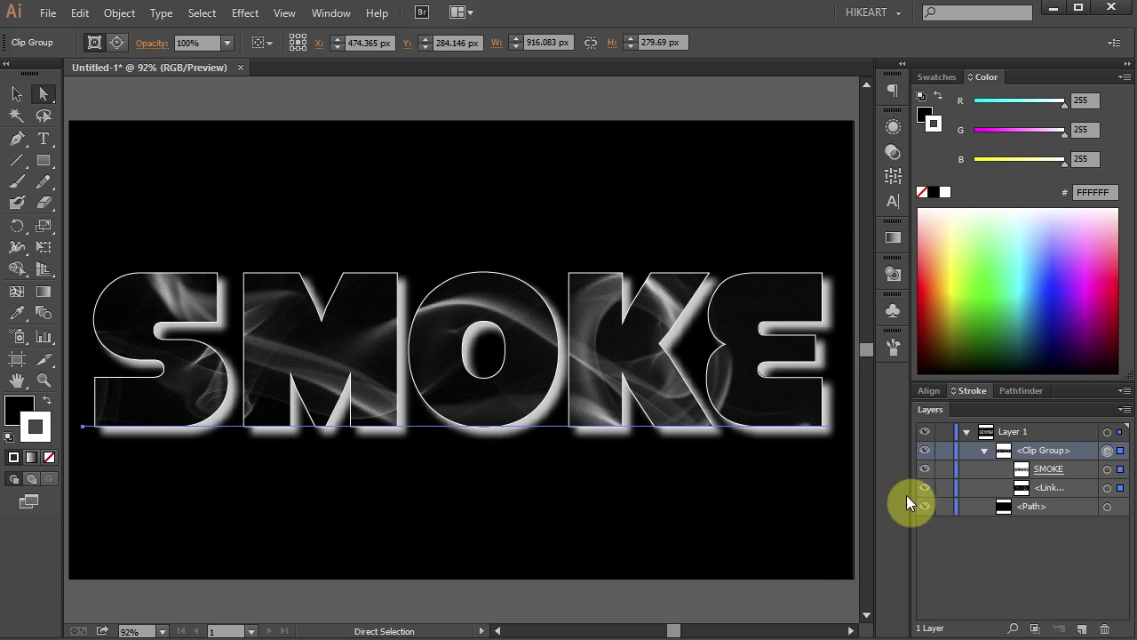
click(840, 605)
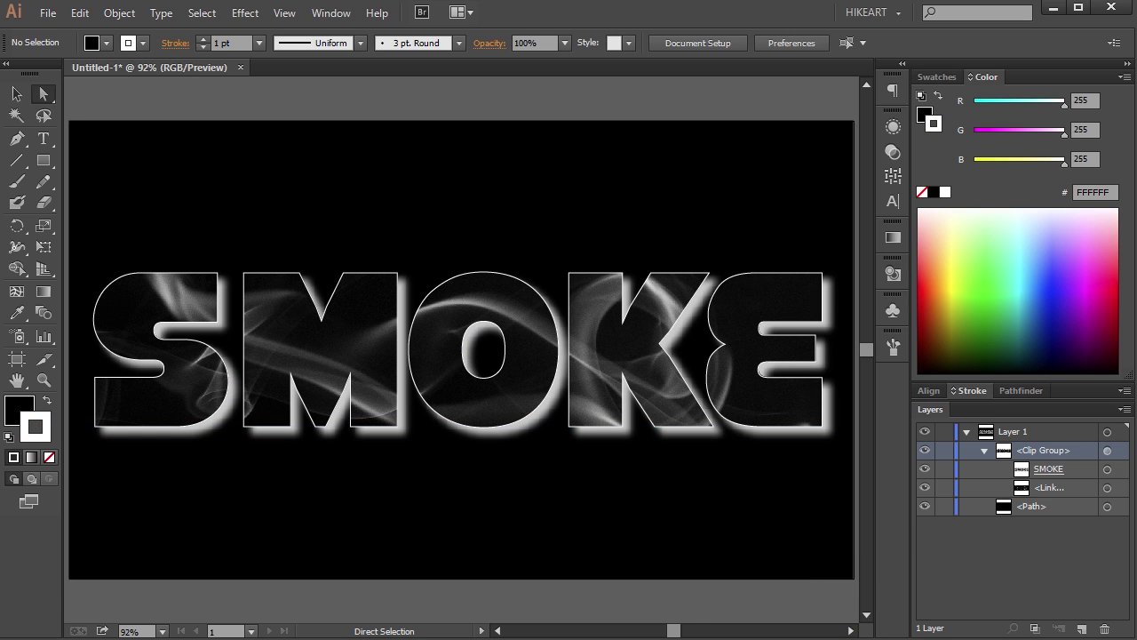